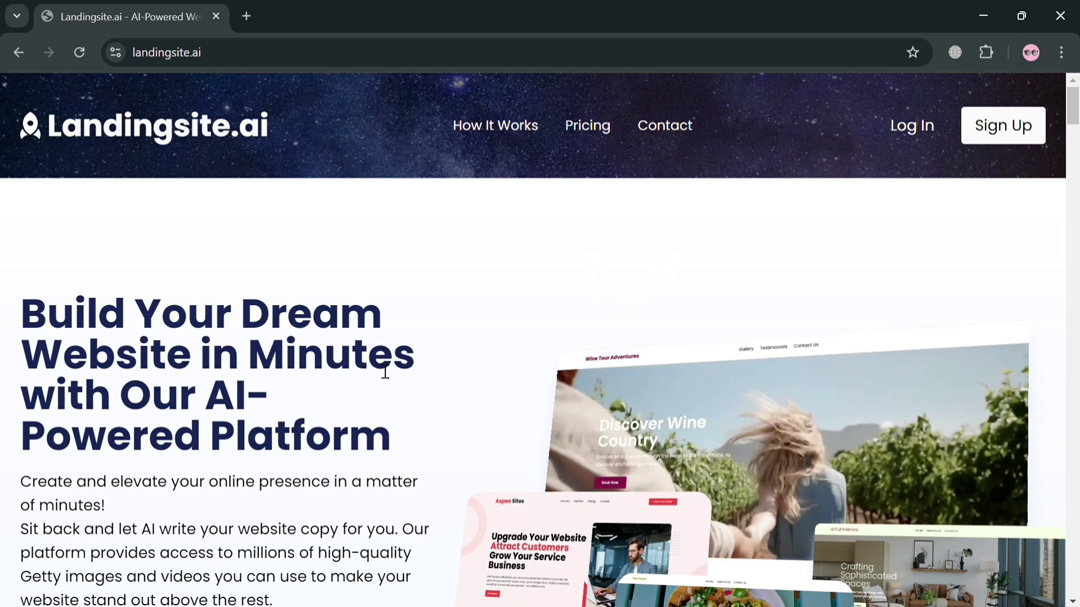
# Step: Scroll through the Landingsite.ai home page to look over its features
pyautogui.scroll(-7, 516, 315)
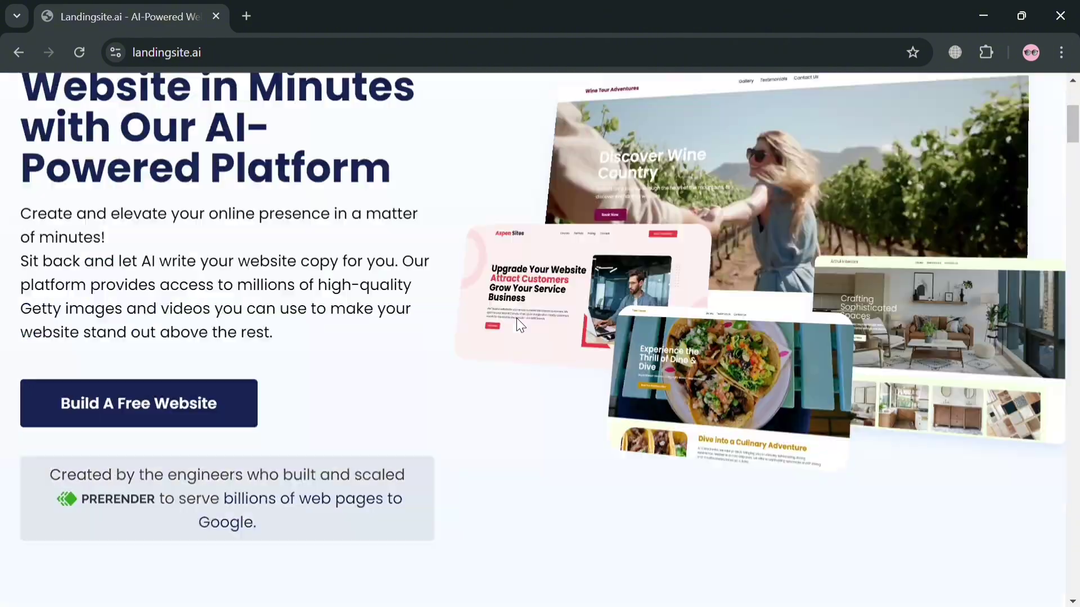
pyautogui.scroll(8, 519, 318)
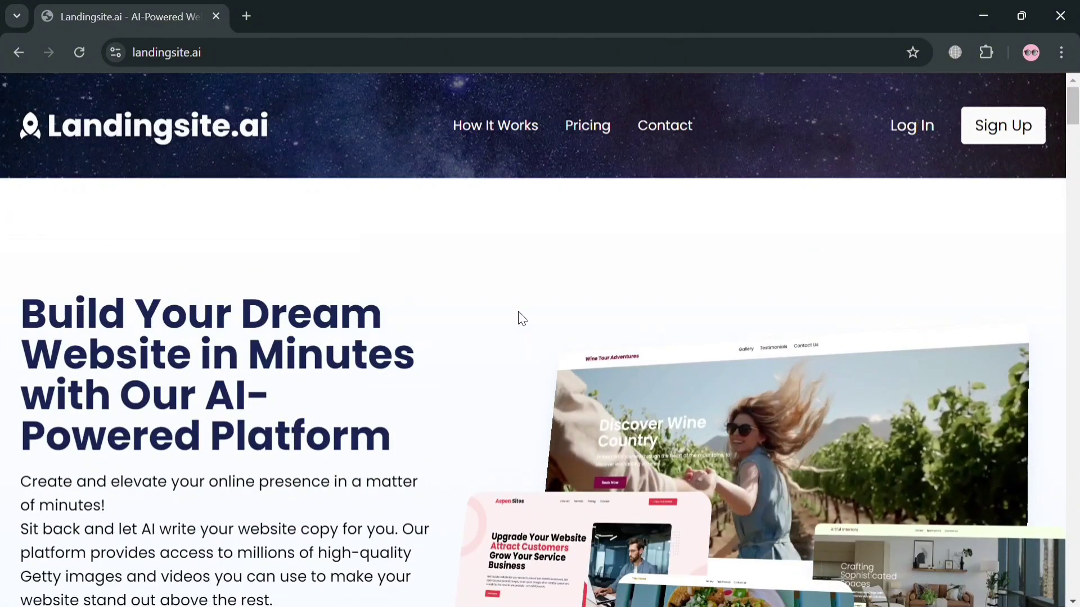
pyautogui.scroll(-3, 523, 319)
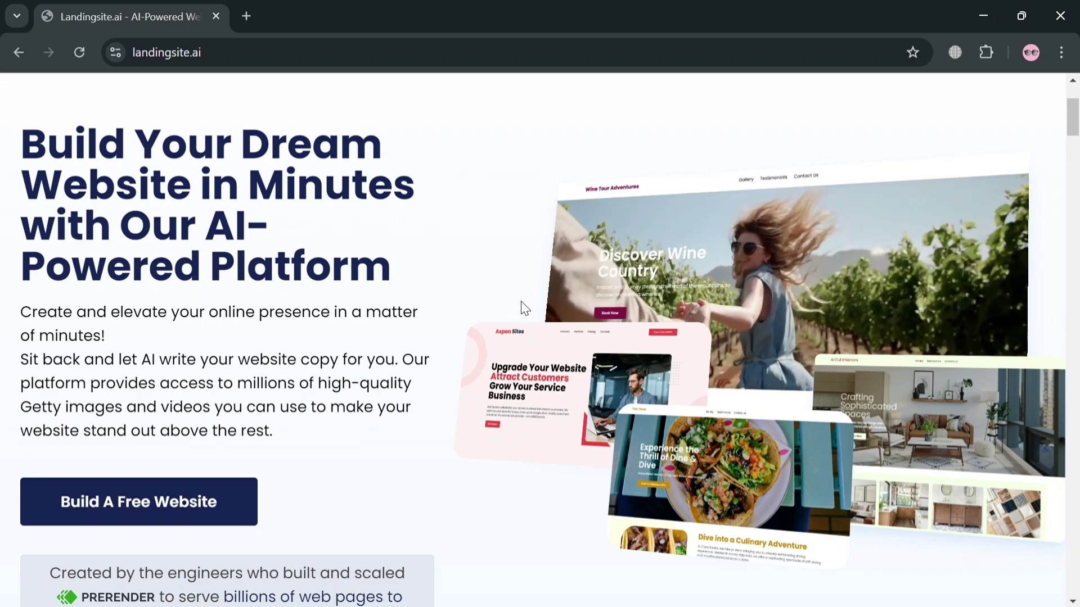
pyautogui.scroll(-8, 523, 310)
pyautogui.scroll(-4, 526, 308)
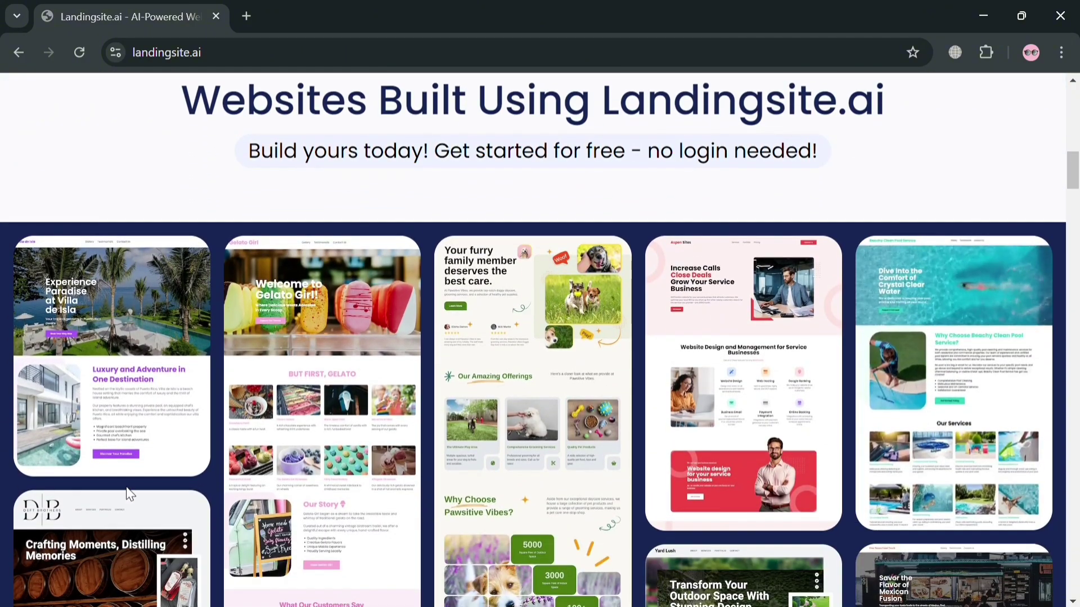
pyautogui.scroll(-5, 660, 279)
pyautogui.scroll(-15, 662, 281)
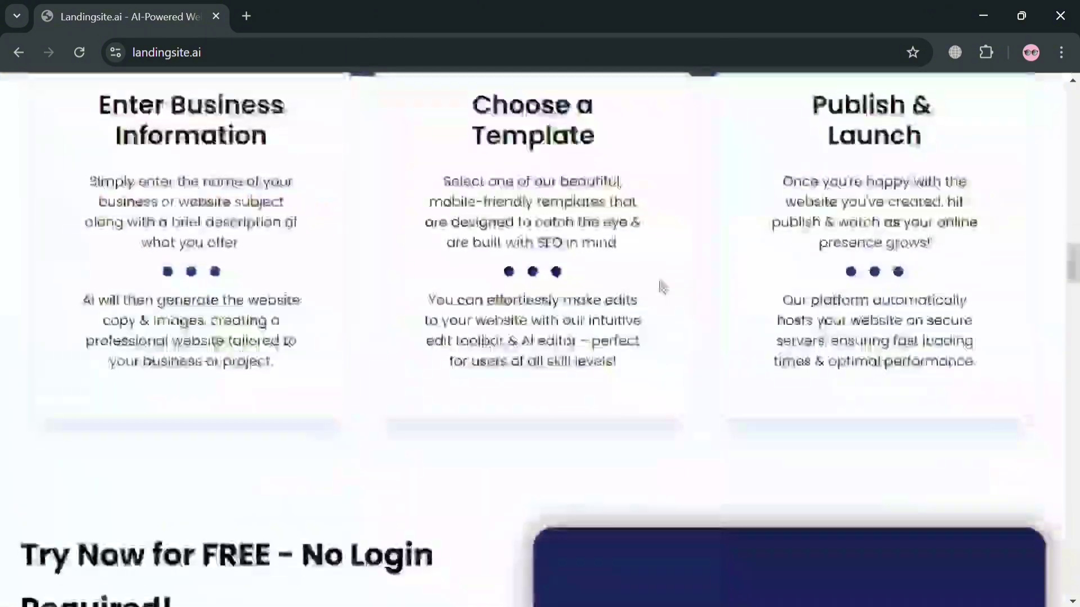
pyautogui.scroll(6, 663, 284)
pyautogui.scroll(8, 665, 287)
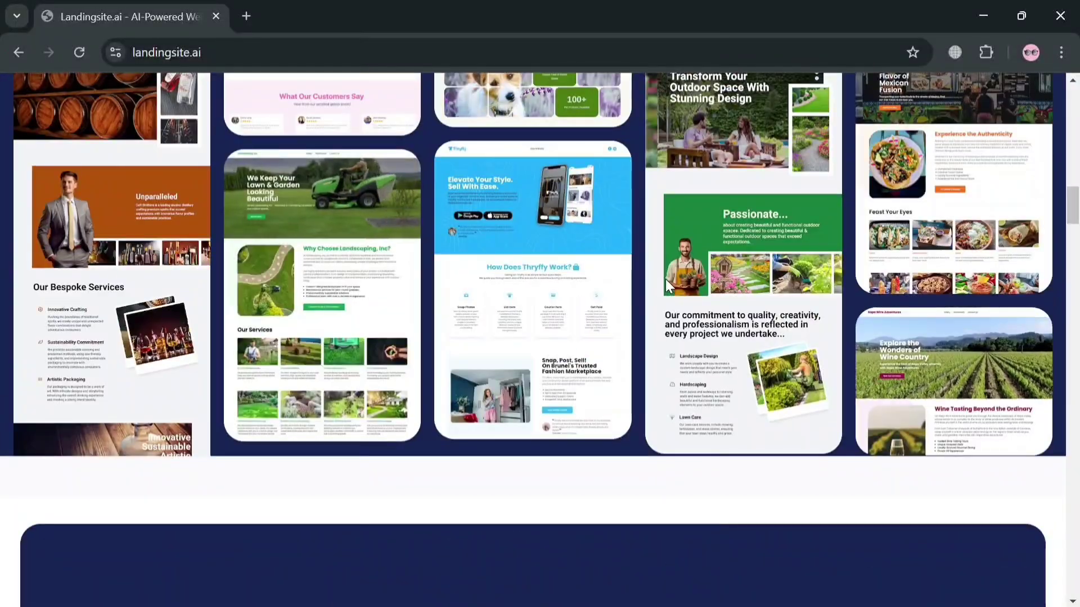
pyautogui.scroll(5, 666, 279)
pyautogui.scroll(-1, 781, 365)
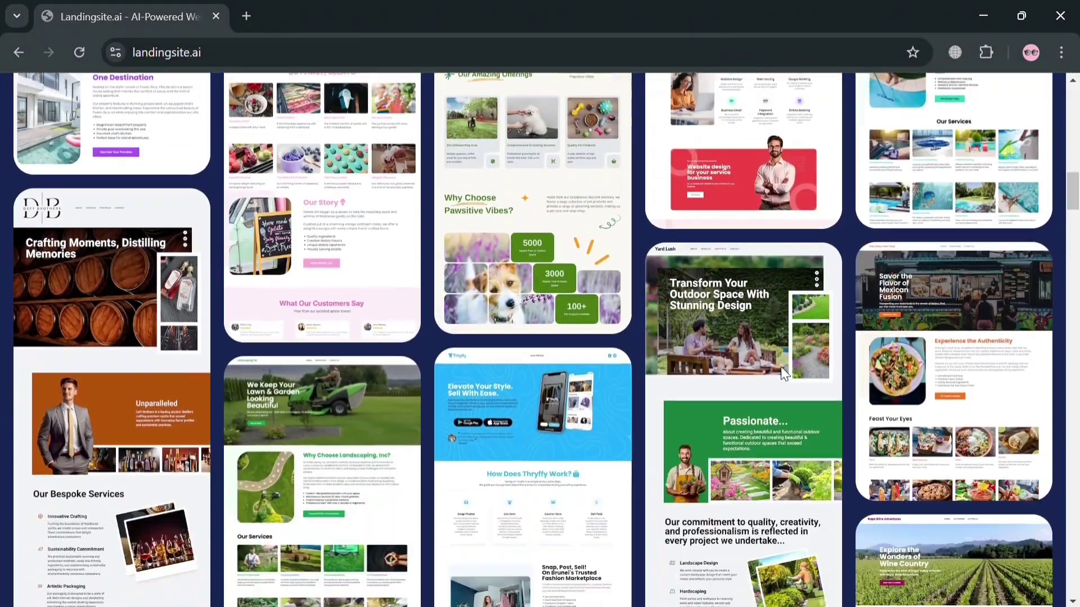
pyautogui.scroll(-3, 780, 365)
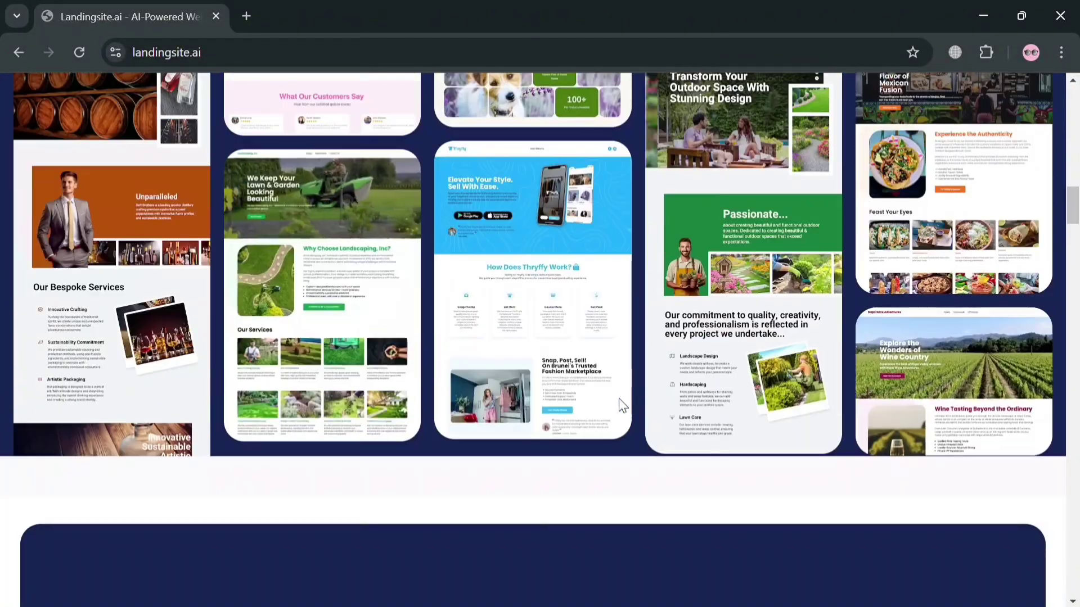
pyautogui.scroll(-2, 791, 405)
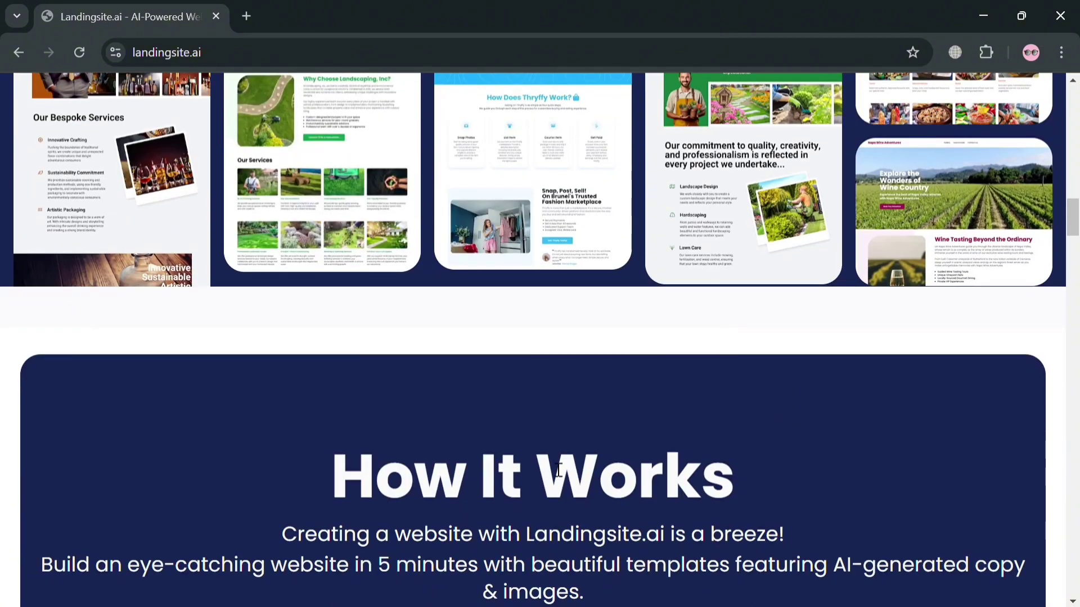
pyautogui.scroll(-5, 750, 422)
pyautogui.scroll(-10, 863, 330)
pyautogui.scroll(8, 658, 415)
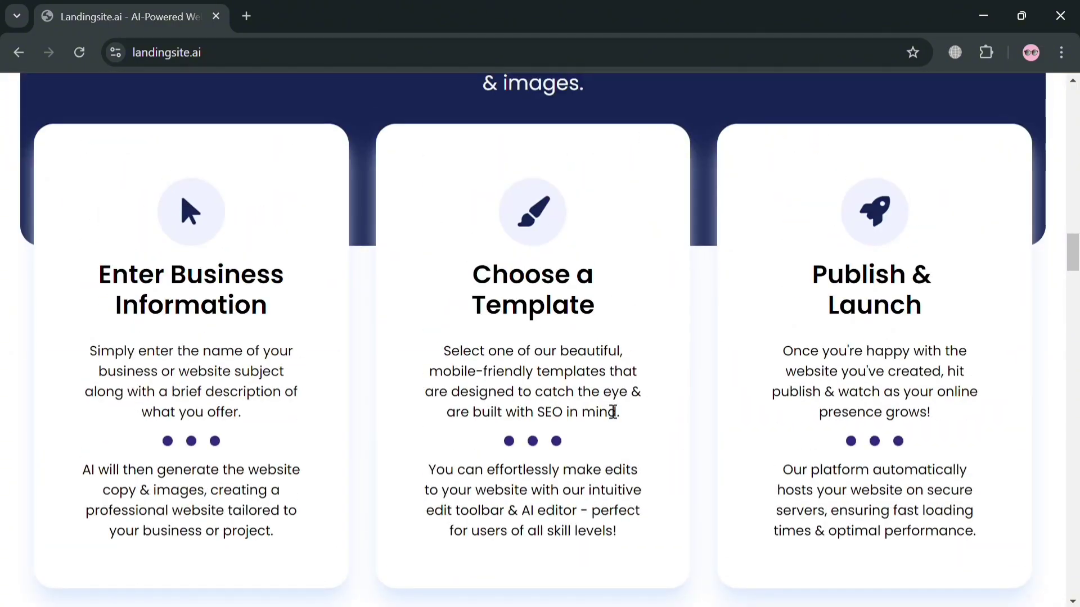
pyautogui.scroll(-15, 854, 354)
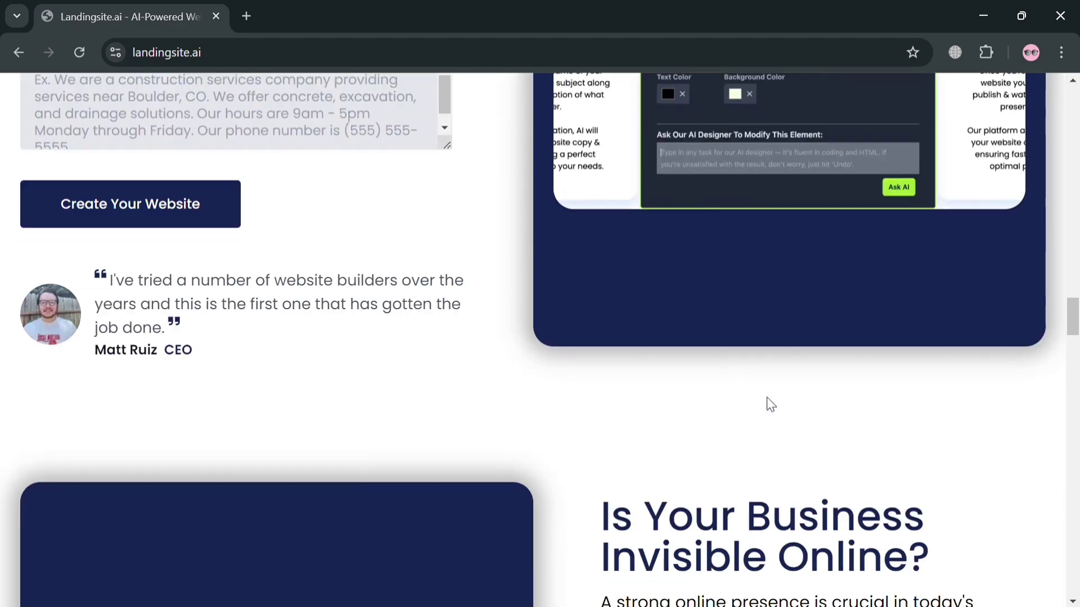
pyautogui.scroll(-5, 725, 410)
pyautogui.scroll(3, 697, 413)
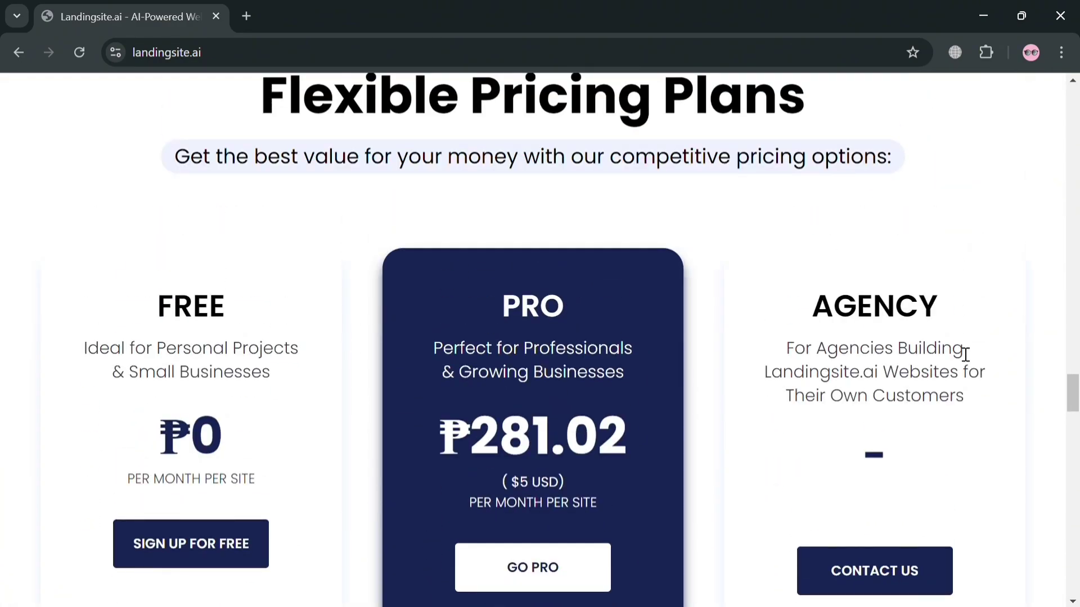
pyautogui.scroll(5, 307, 472)
pyautogui.scroll(-5, 307, 472)
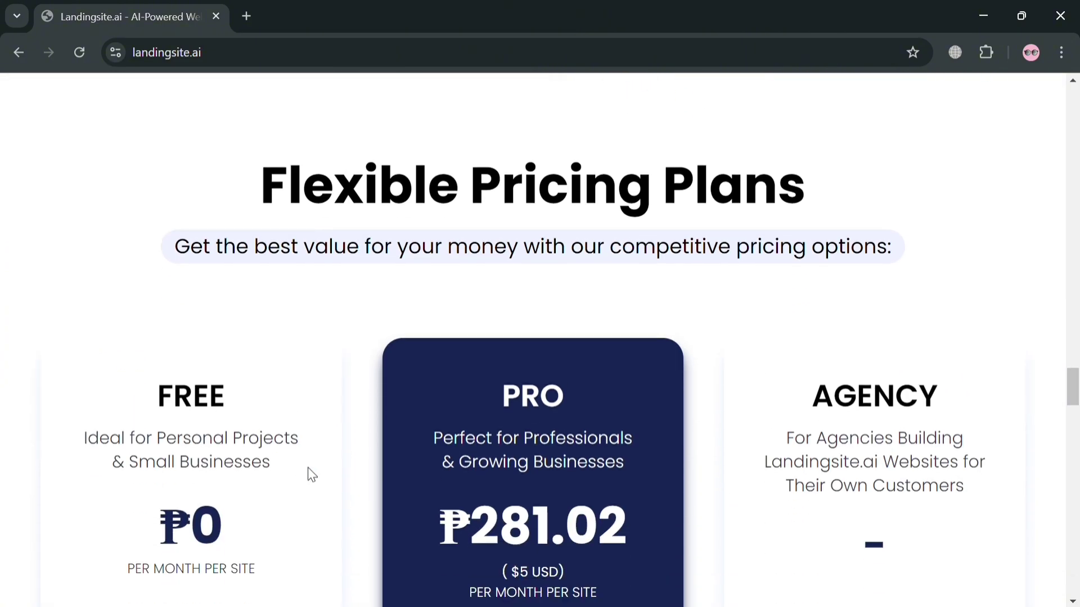
pyautogui.scroll(3, 308, 467)
pyautogui.scroll(-5, 309, 467)
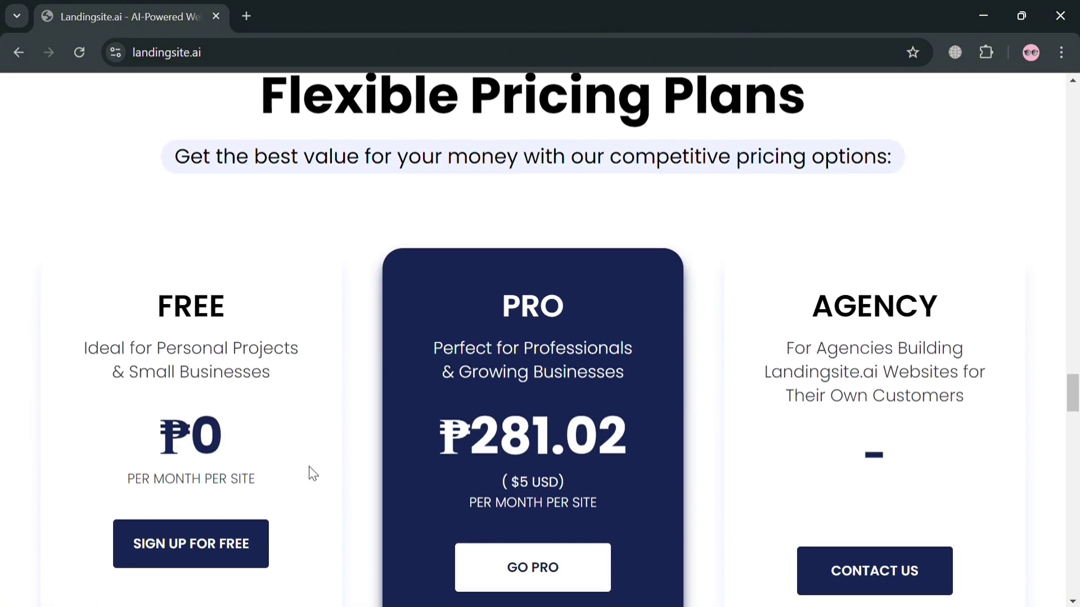
pyautogui.scroll(-15, 312, 474)
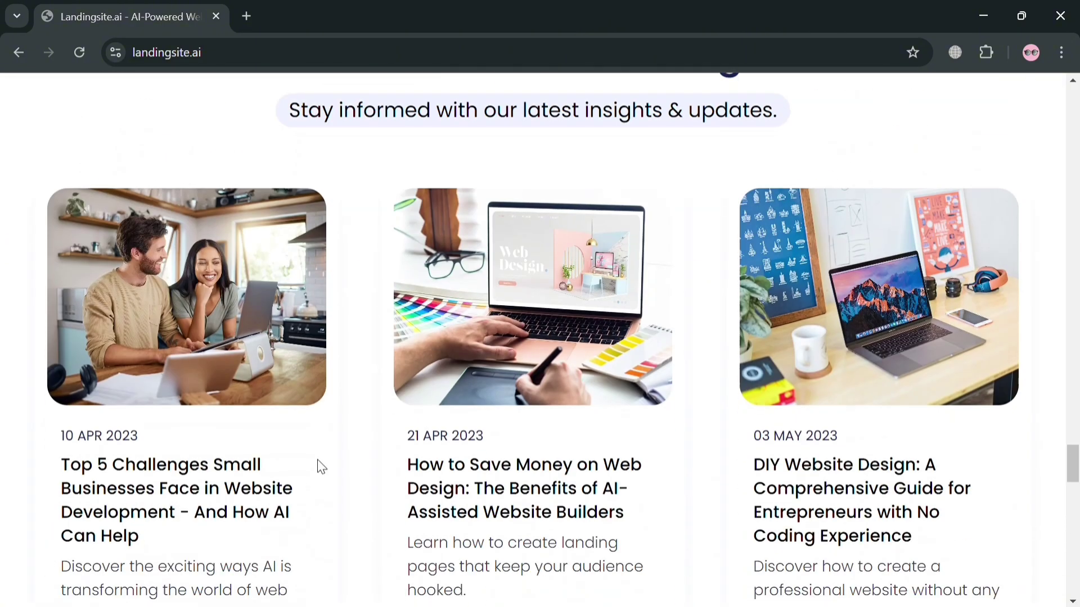
pyautogui.scroll(-20, 321, 457)
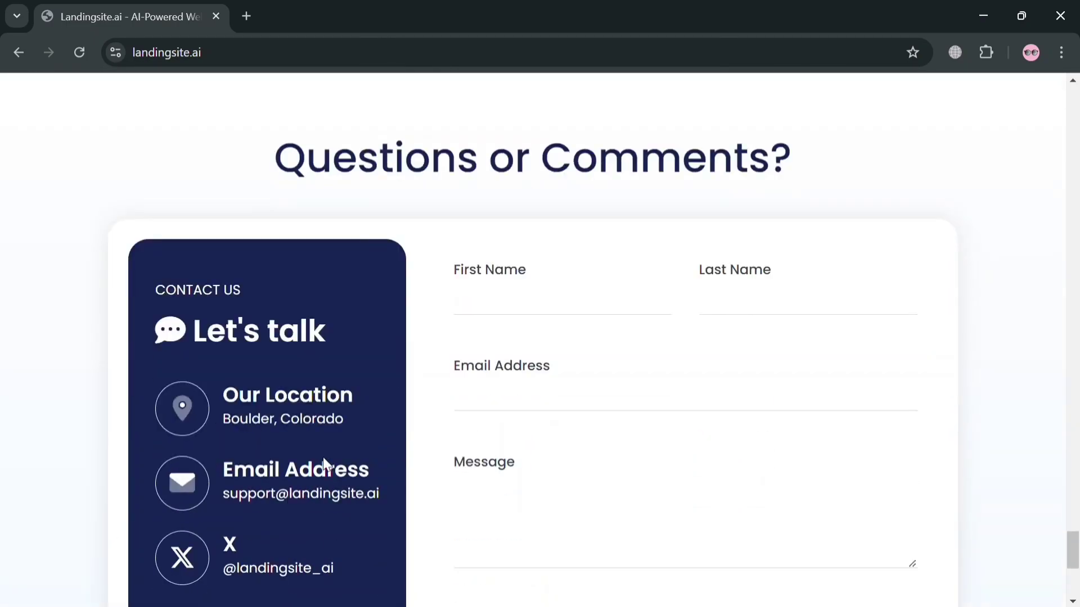
pyautogui.scroll(7, 588, 377)
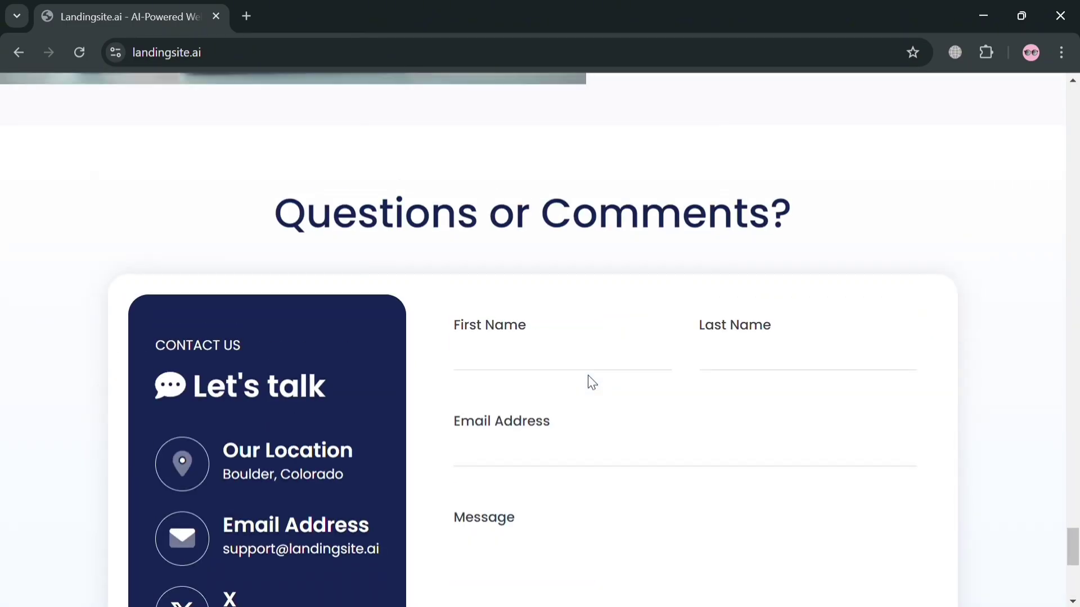
pyautogui.scroll(15, 739, 392)
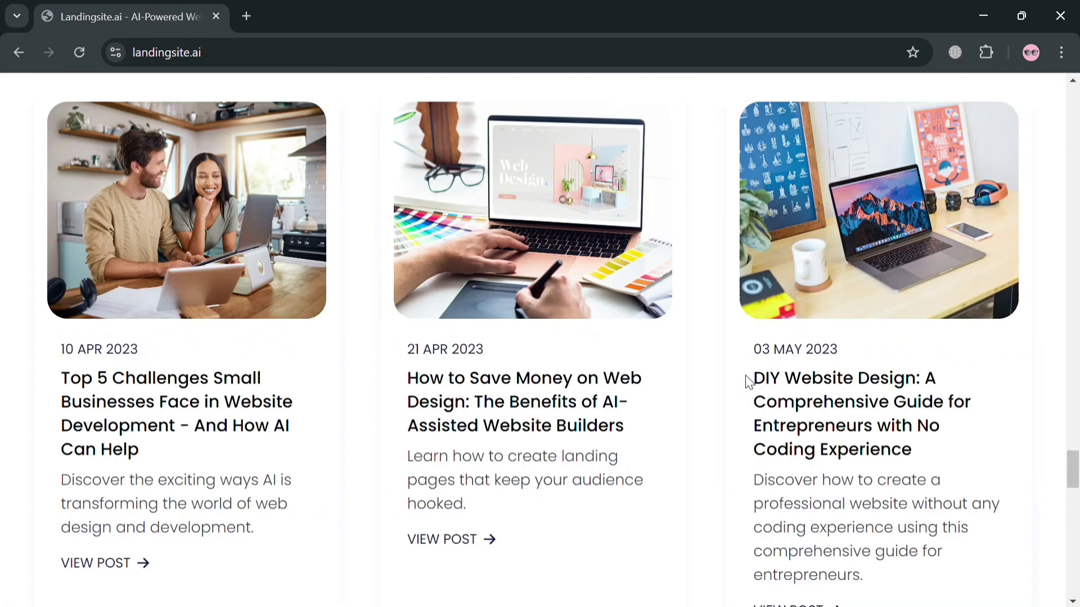
pyautogui.scroll(20, 751, 371)
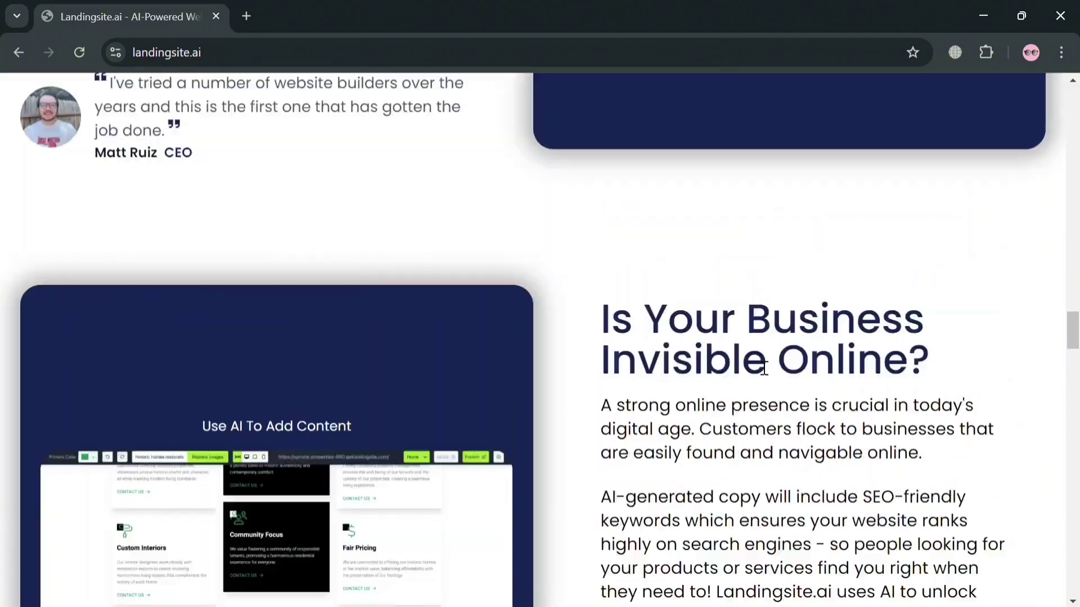
pyautogui.scroll(18, 760, 355)
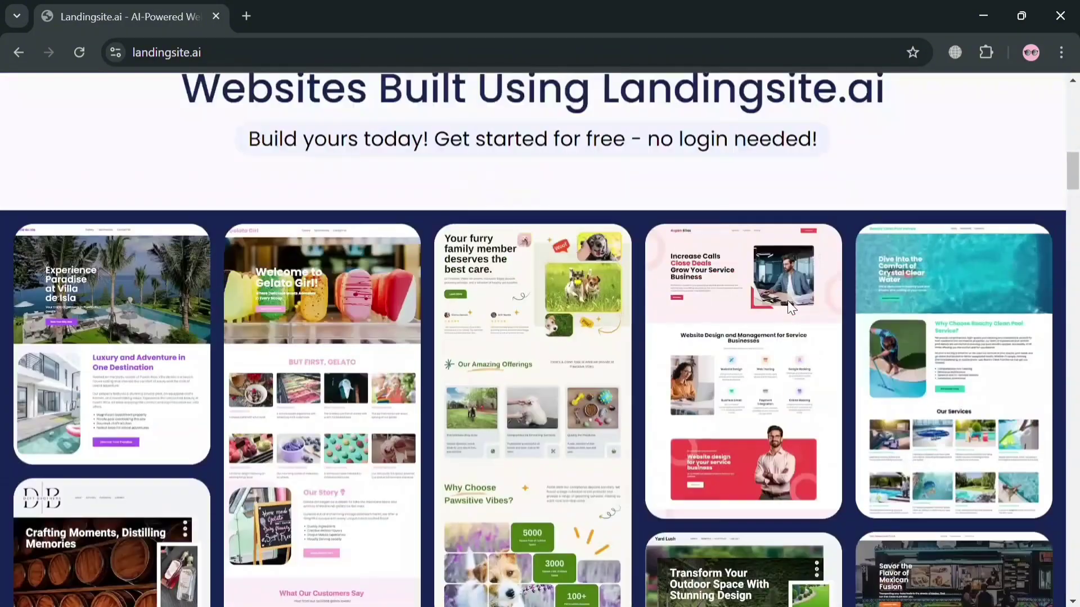
pyautogui.scroll(6, 821, 264)
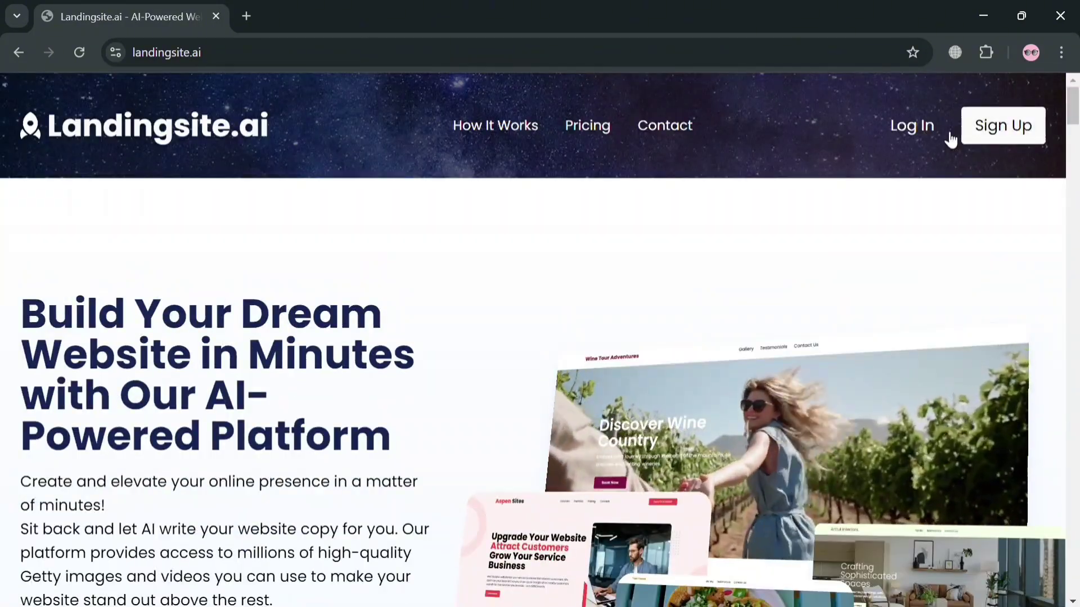
# Step: Sign up with the account e-mail address and a strong password
pyautogui.click(992, 135)
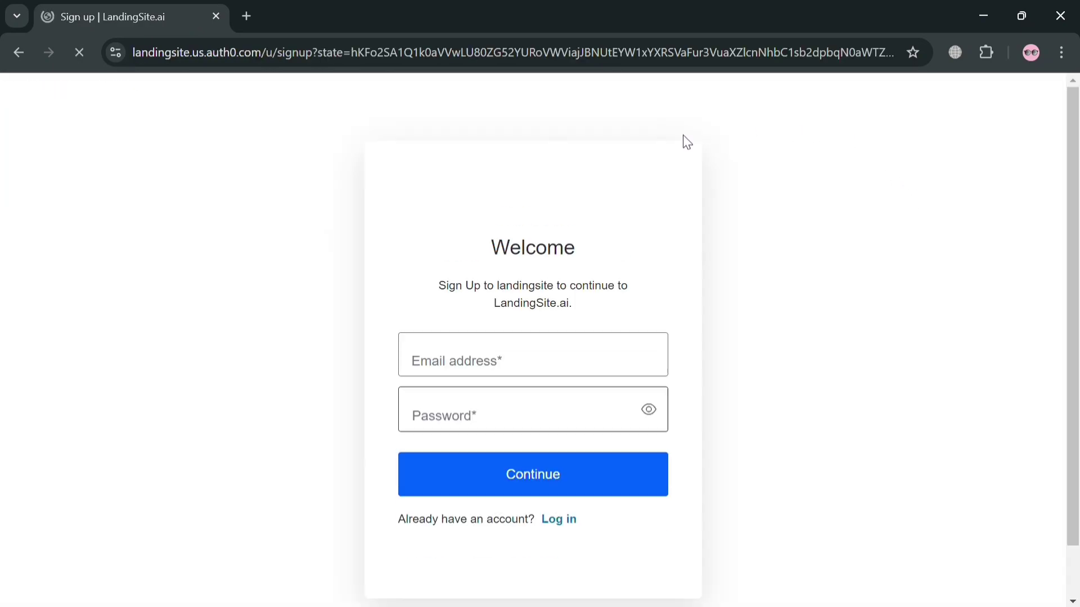
pyautogui.click(590, 396)
pyautogui.click(565, 439)
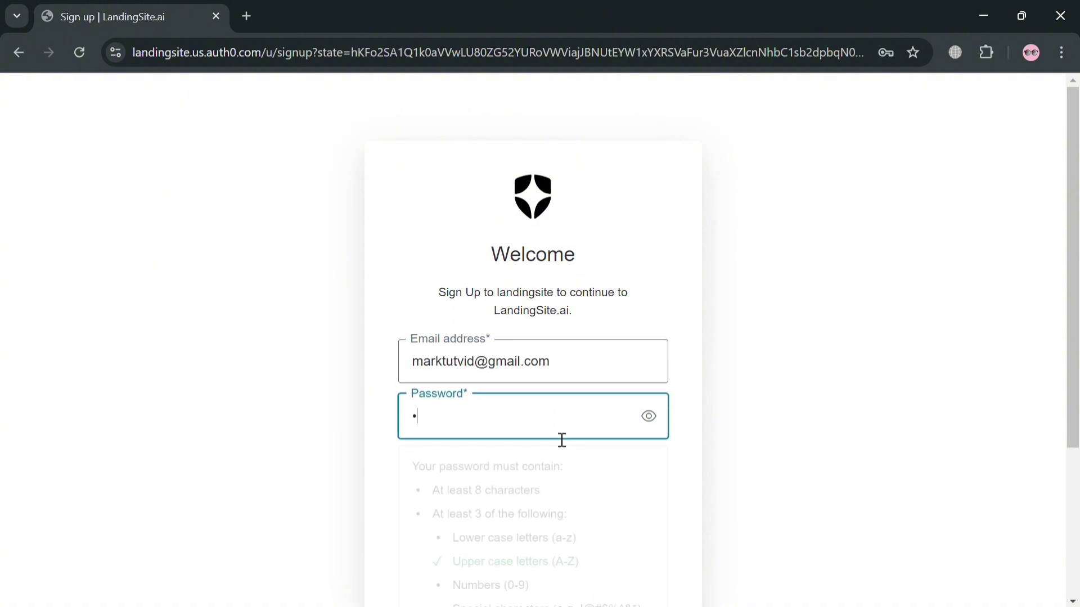
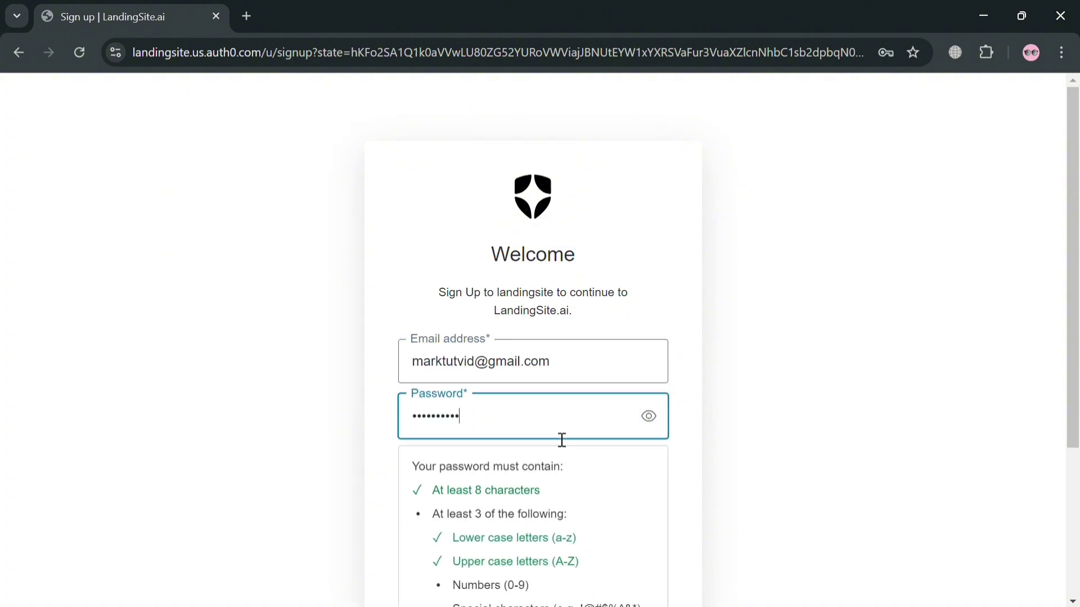
pyautogui.scroll(-2, 572, 386)
pyautogui.click(539, 596)
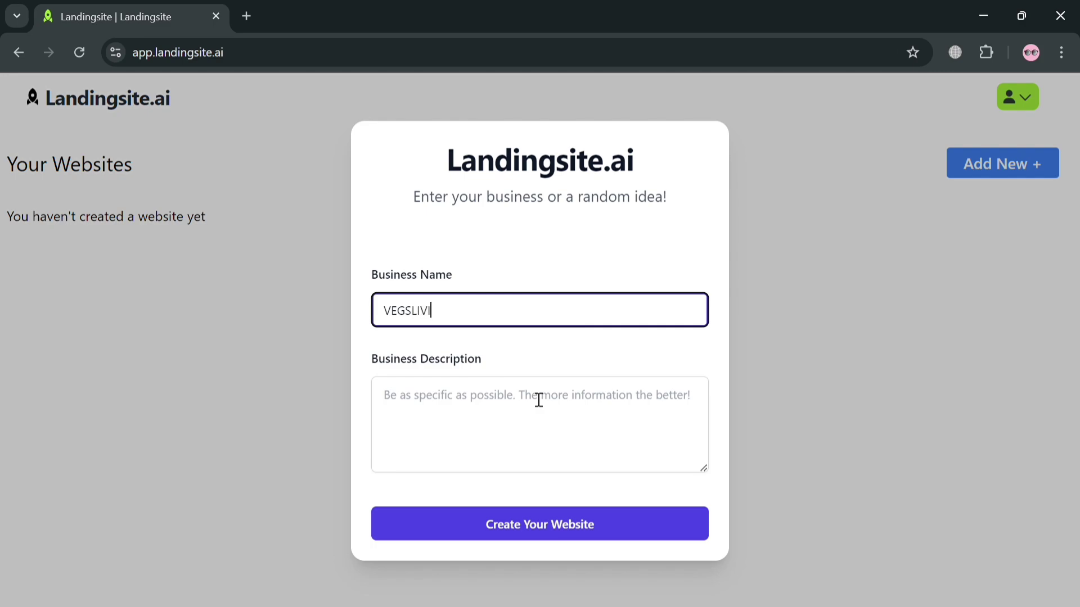
# Step: Describe the business as 'A website that showcase the healthy food and vegetables' and create the website
pyautogui.click(536, 410)
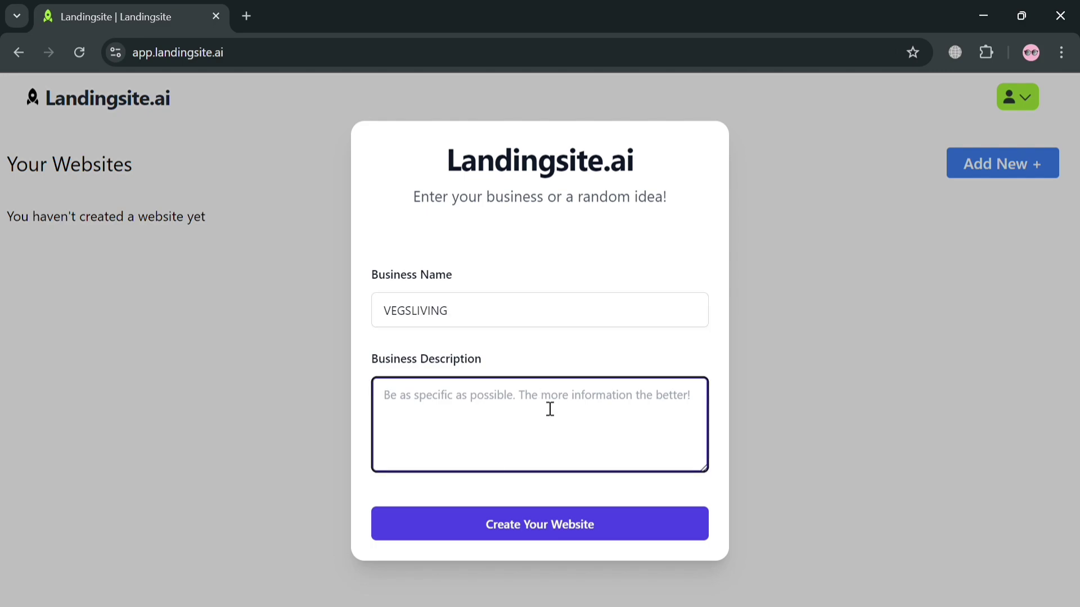
pyautogui.write('A website that showcase the ')
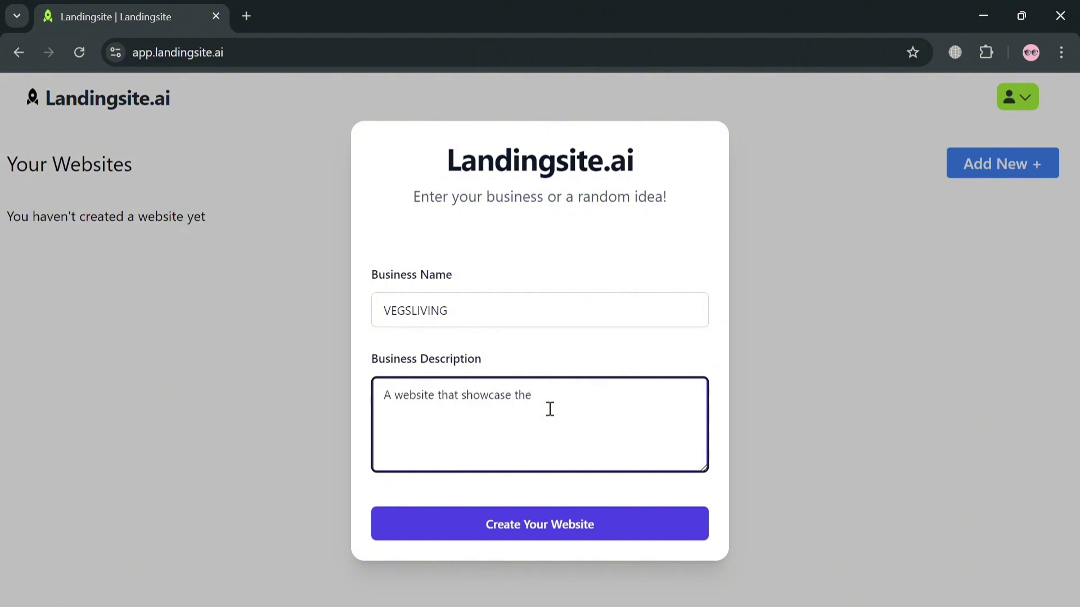
pyautogui.write('healthy food and vegetables')
pyautogui.click(671, 551)
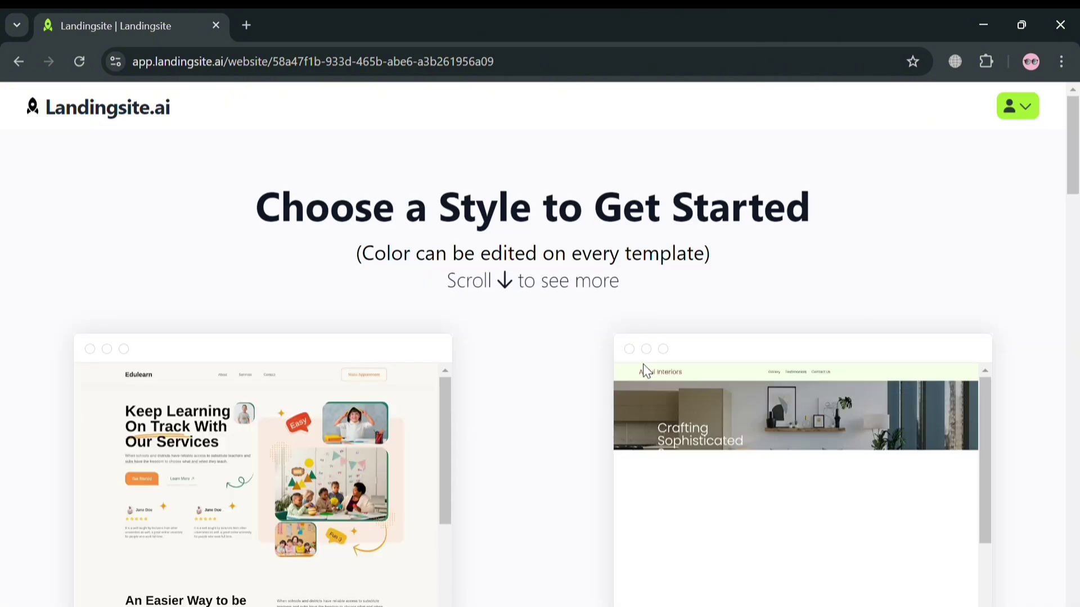
# Step: Choose the Design Focused Website template from the template cards
pyautogui.scroll(-5, 794, 313)
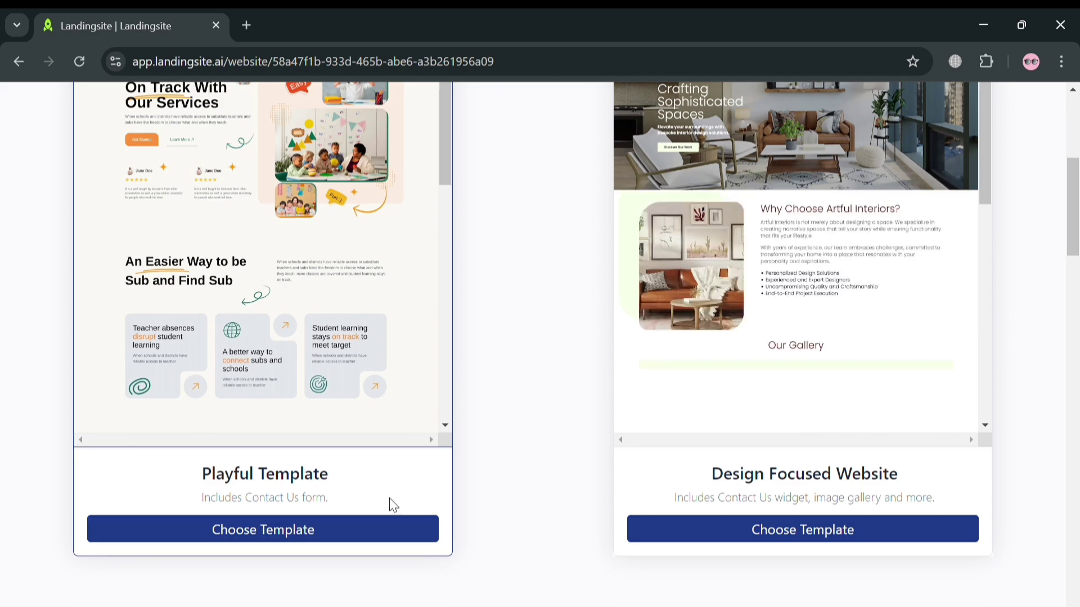
pyautogui.click(813, 535)
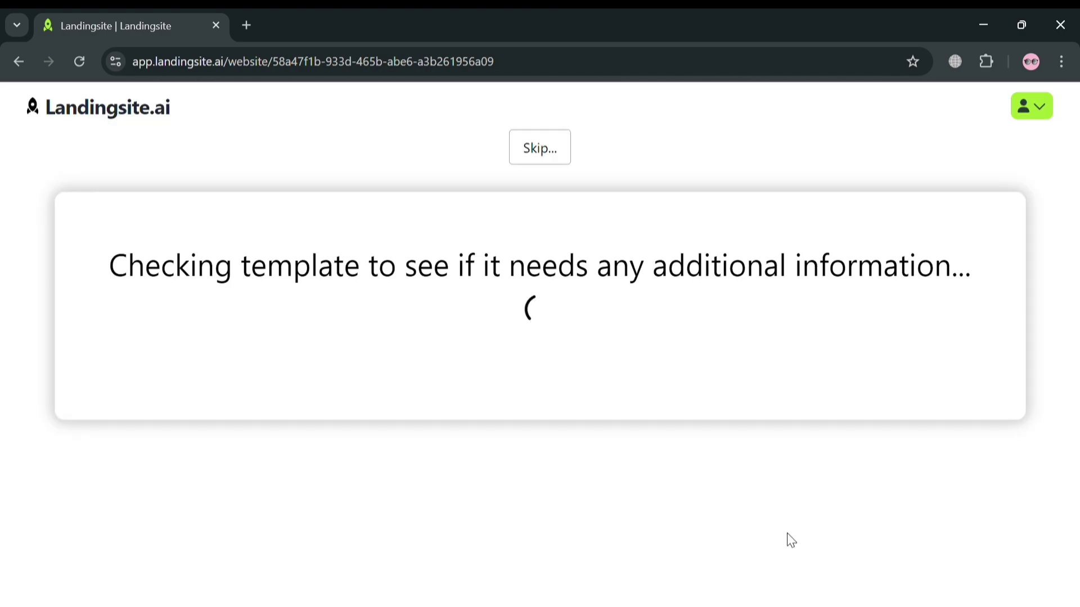
# Step: Enter a business address, build the site, request an e-mail notification and open the finished site
pyautogui.click(315, 403)
pyautogui.click(192, 562)
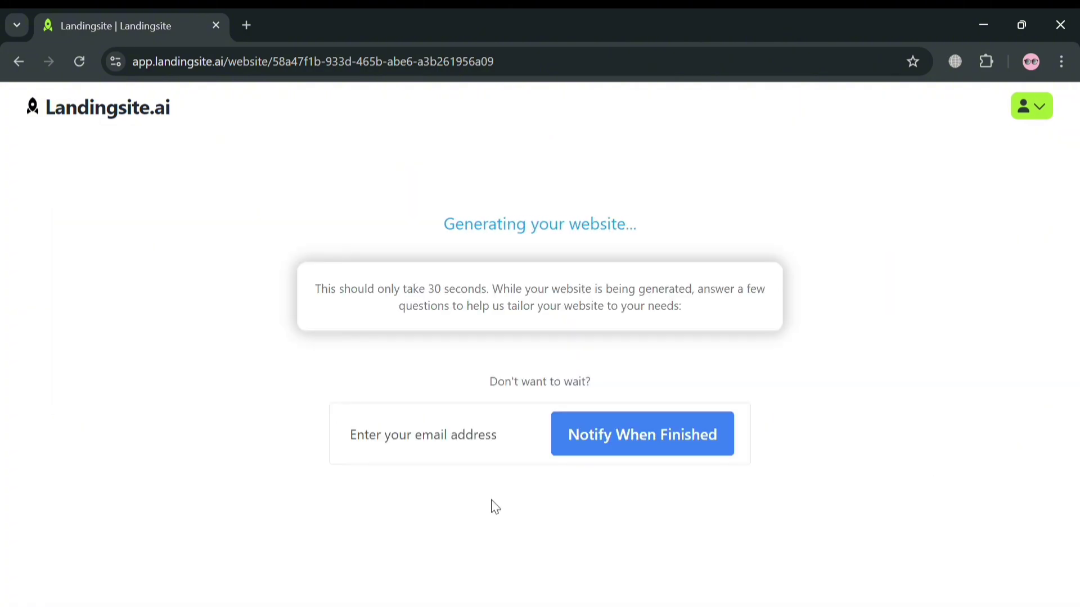
pyautogui.click(468, 439)
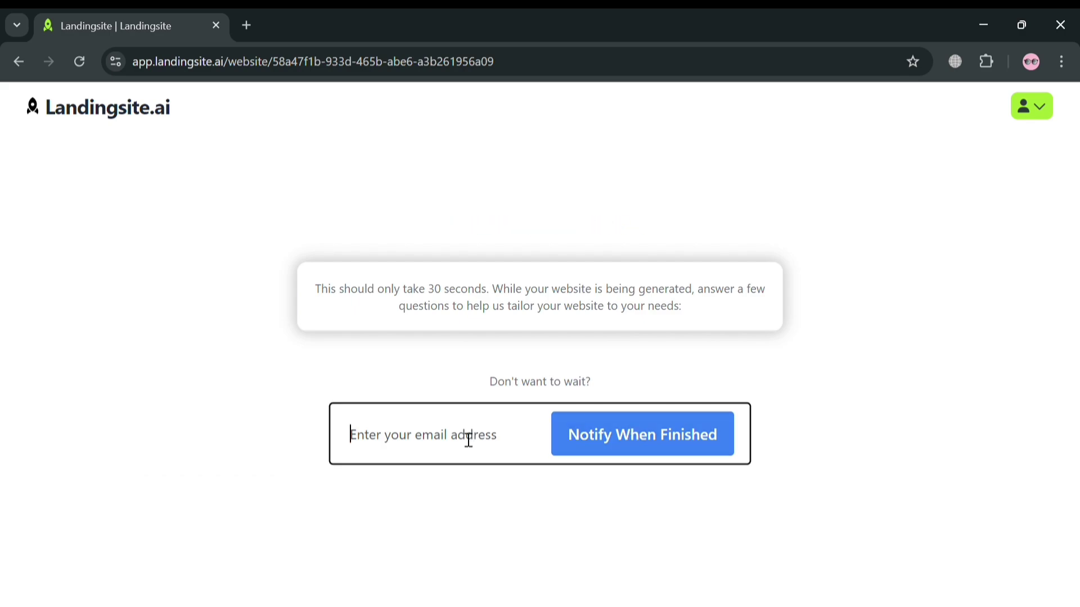
pyautogui.click(613, 416)
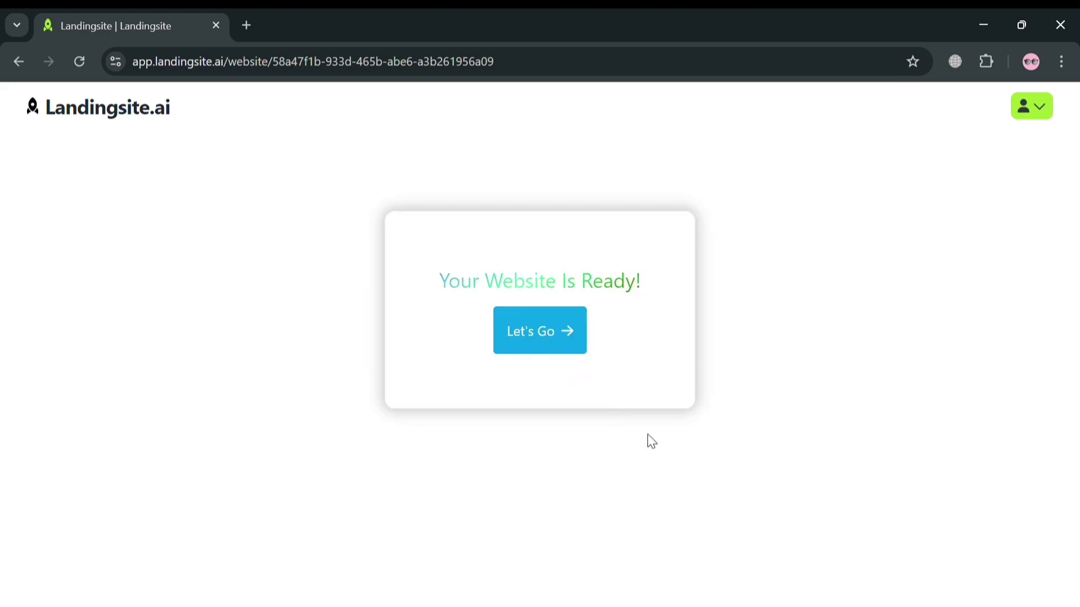
pyautogui.click(541, 333)
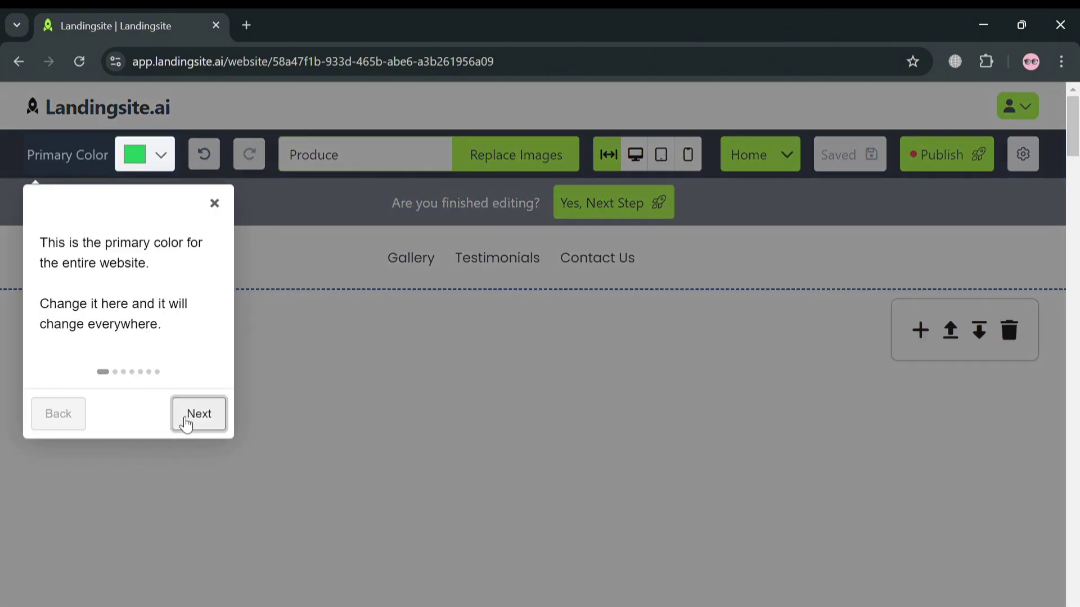
# Step: Step past the primary colour, undo and image-replacement tips, then close the tour
pyautogui.click(198, 416)
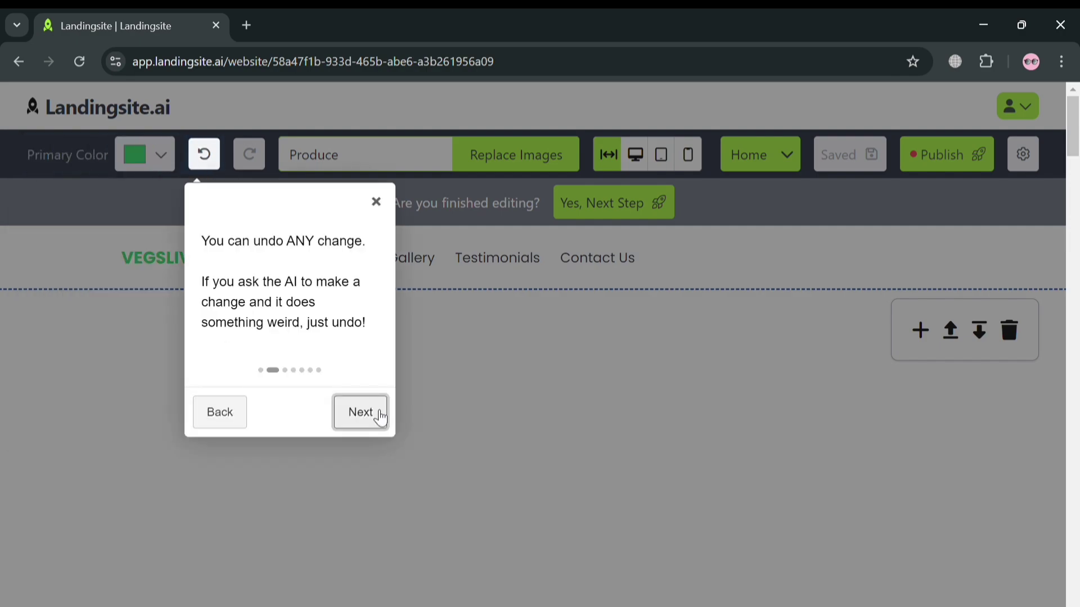
pyautogui.click(361, 413)
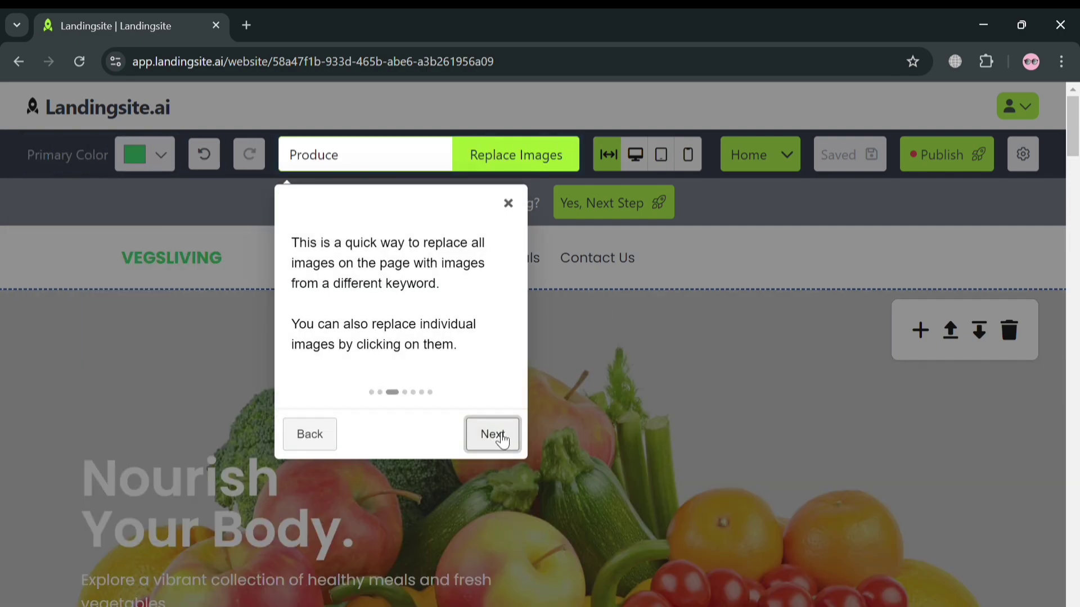
pyautogui.click(513, 436)
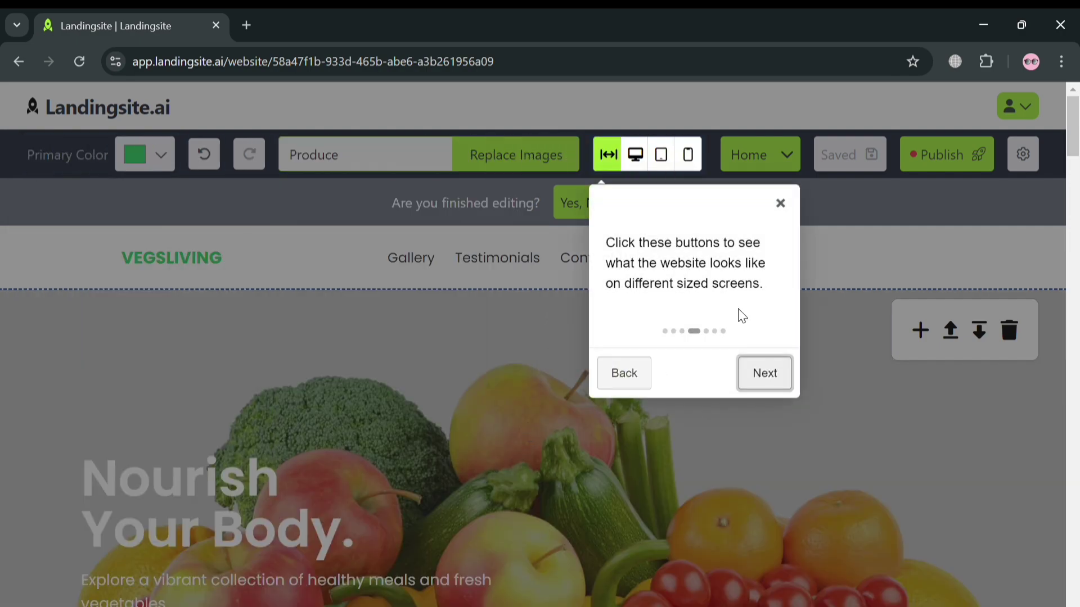
pyautogui.click(781, 203)
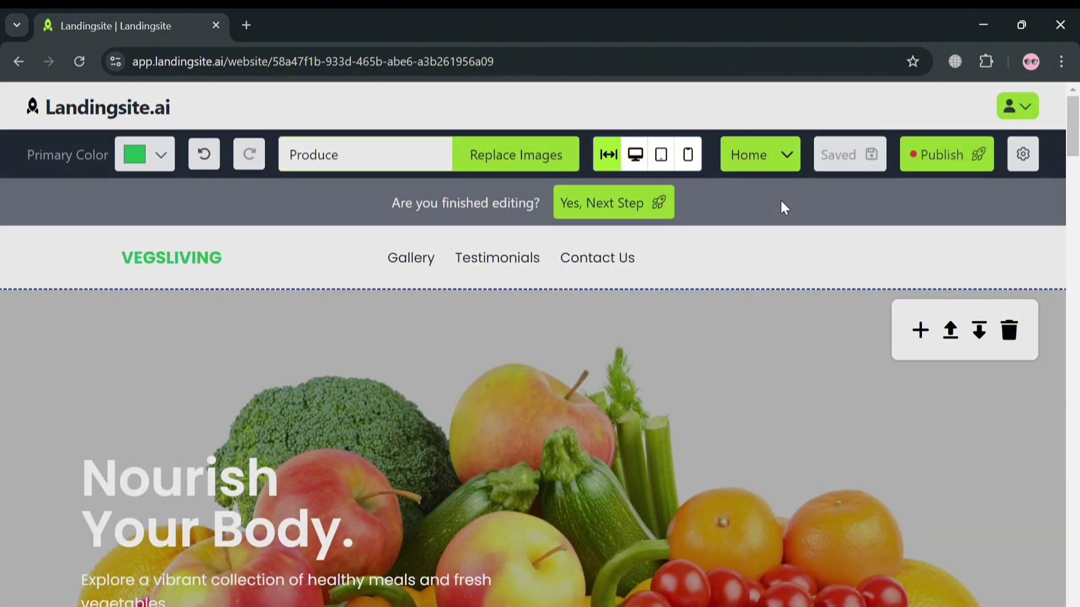
# Step: Scroll through the generated page, then select the 'Nourish Your Body.' heading to style it
pyautogui.scroll(-1, 420, 465)
pyautogui.scroll(1, 392, 467)
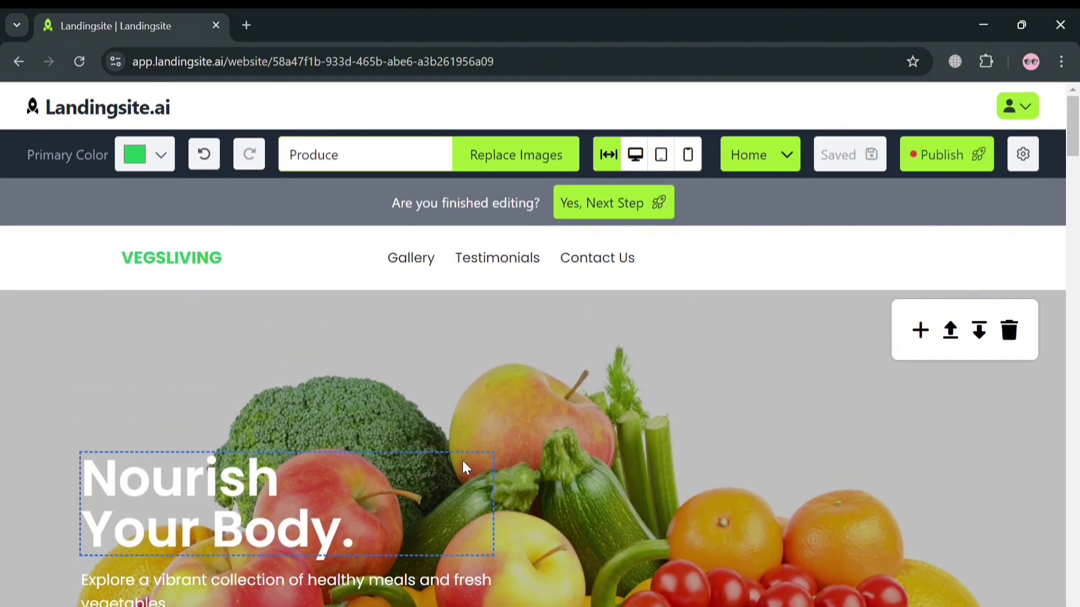
pyautogui.scroll(-5, 466, 458)
pyautogui.scroll(-10, 522, 454)
pyautogui.scroll(4, 723, 493)
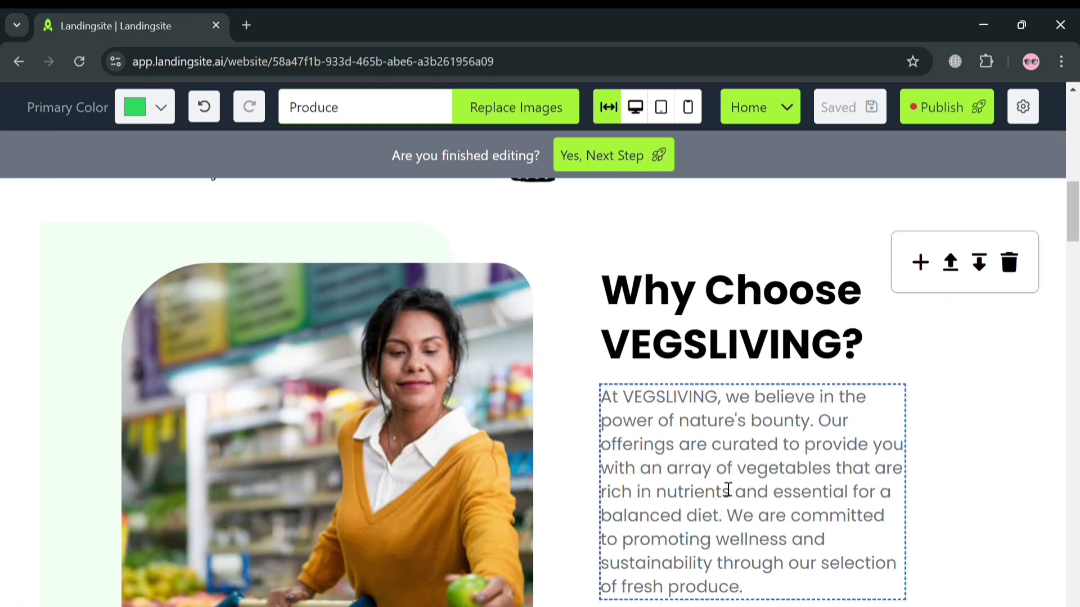
pyautogui.scroll(-3, 728, 489)
pyautogui.scroll(10, 535, 513)
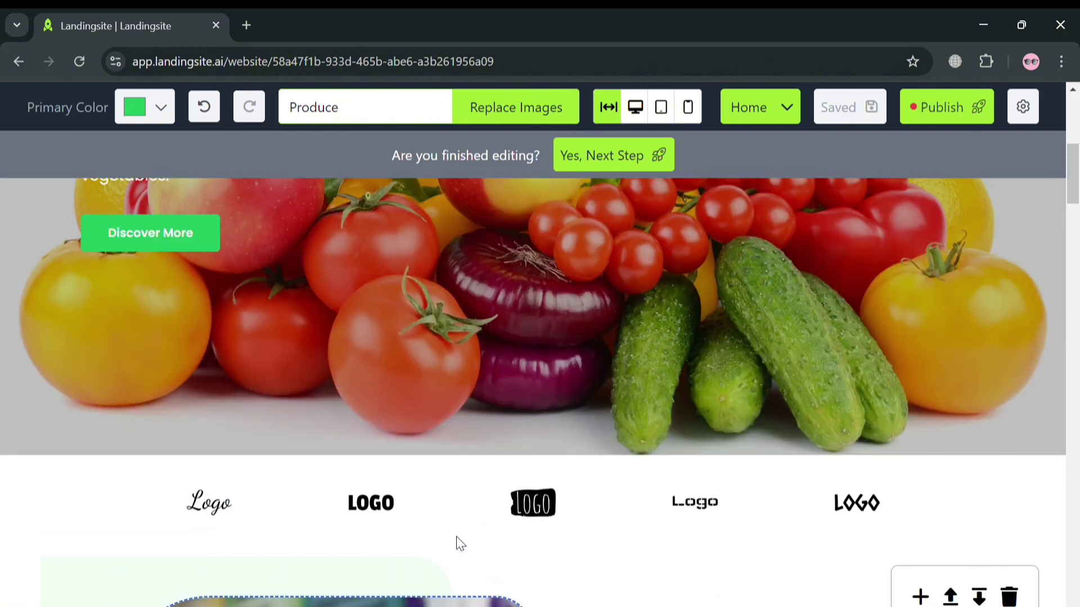
pyautogui.scroll(-4, 602, 489)
pyautogui.scroll(3, 633, 501)
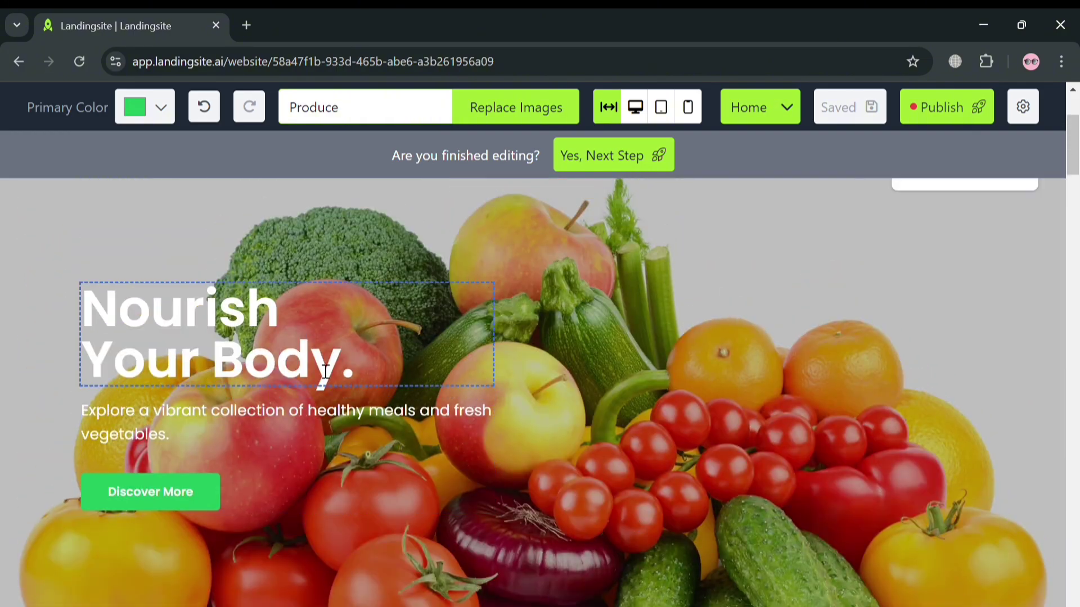
pyautogui.click(343, 364)
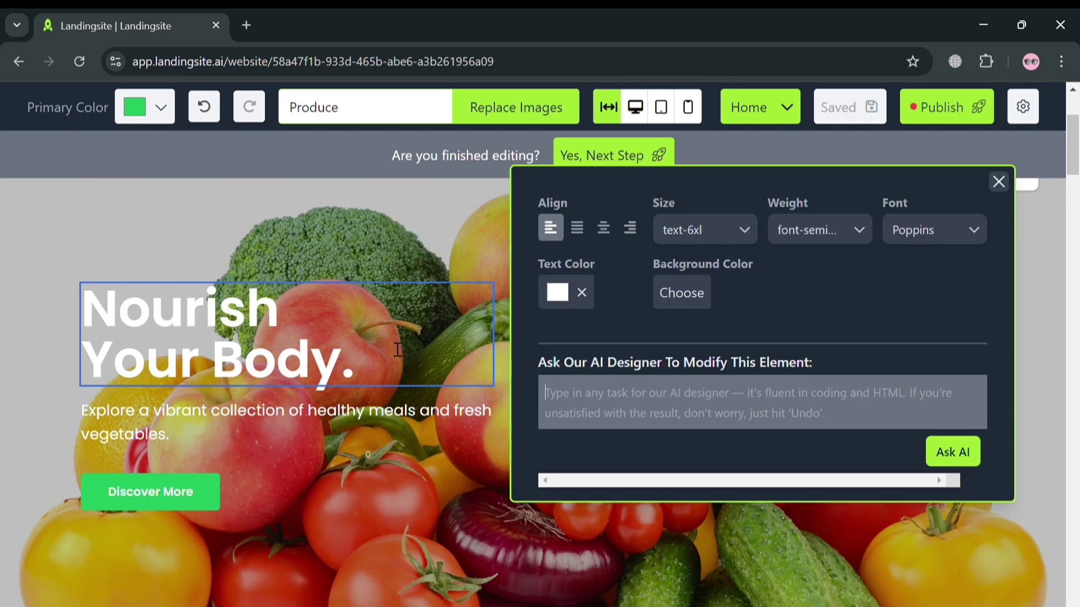
# Step: Replace the hero heading with 'HEALTHY LIFE IS A GOOD LIFE' and review its size, weight and font
pyautogui.moveTo(424, 350); pyautogui.dragTo(102, 311)
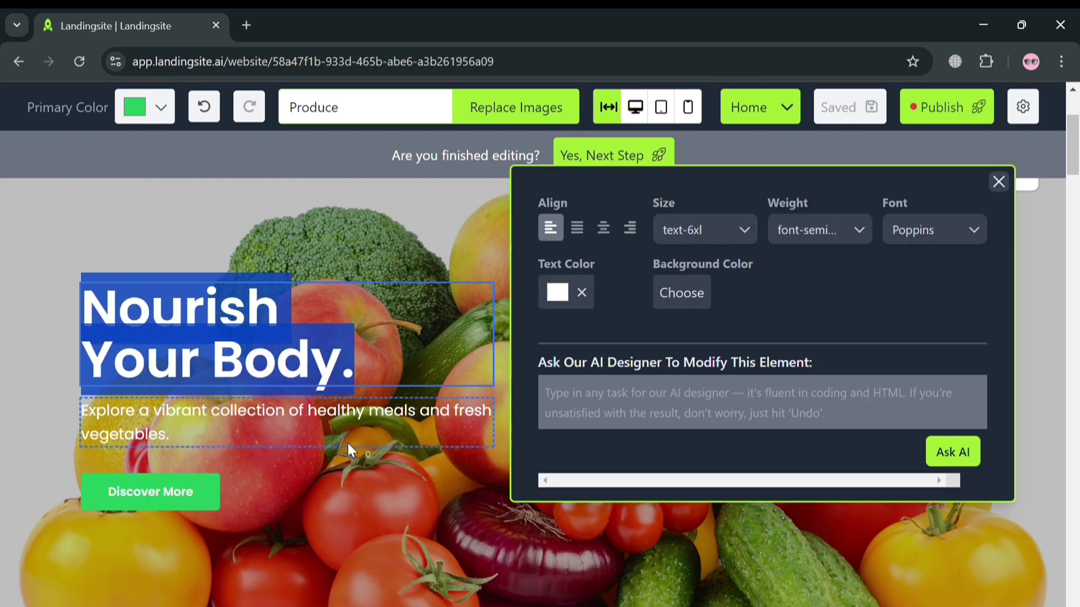
pyautogui.write('H')
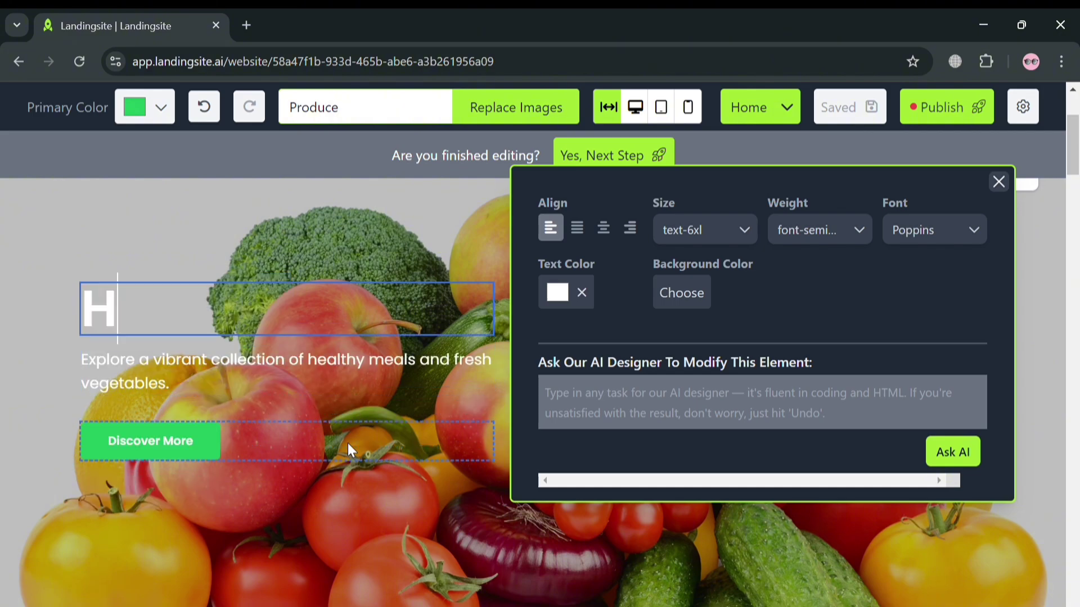
pyautogui.write('EALTHY ')
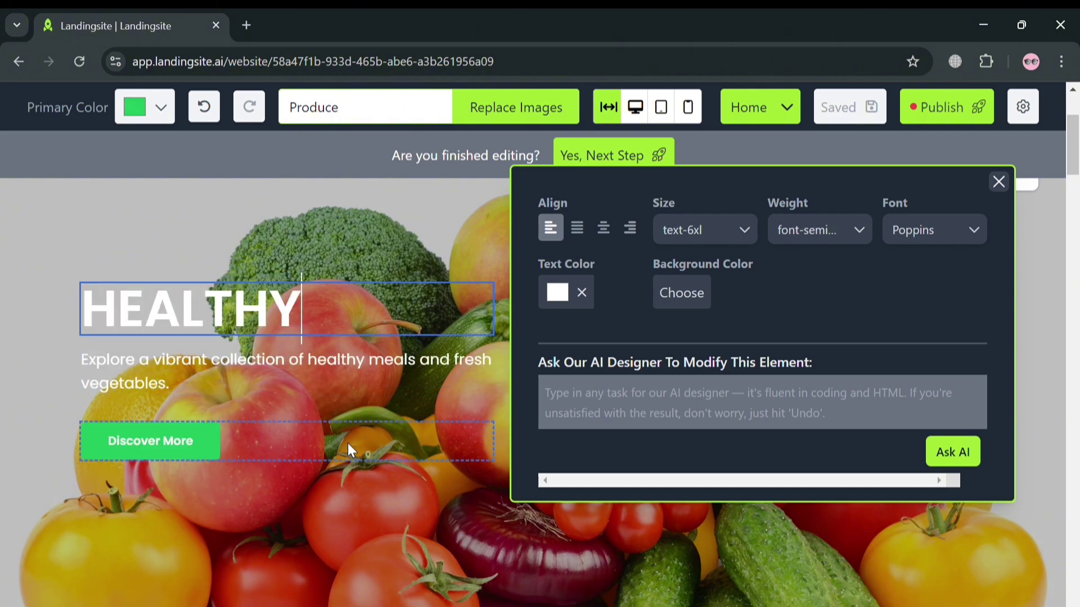
pyautogui.write('LIF')
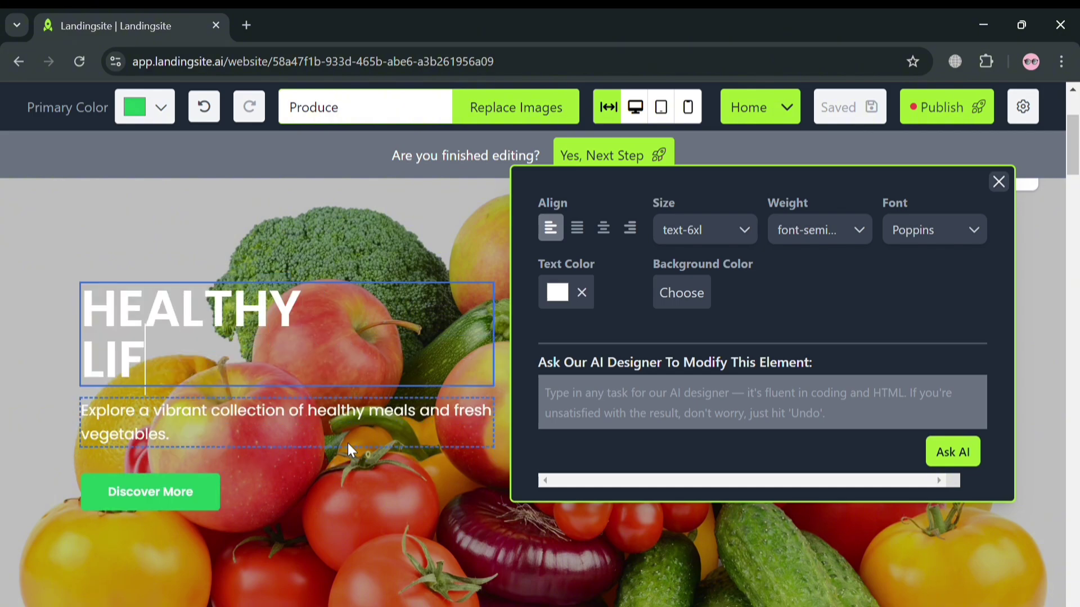
pyautogui.write('E IS A')
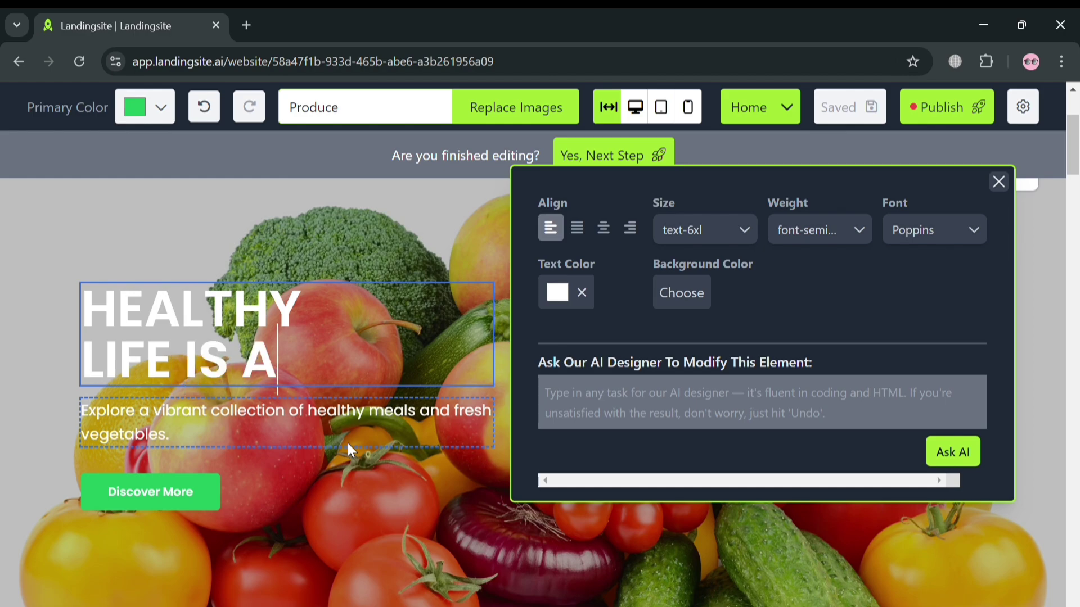
pyautogui.write(' GOOD LIFE')
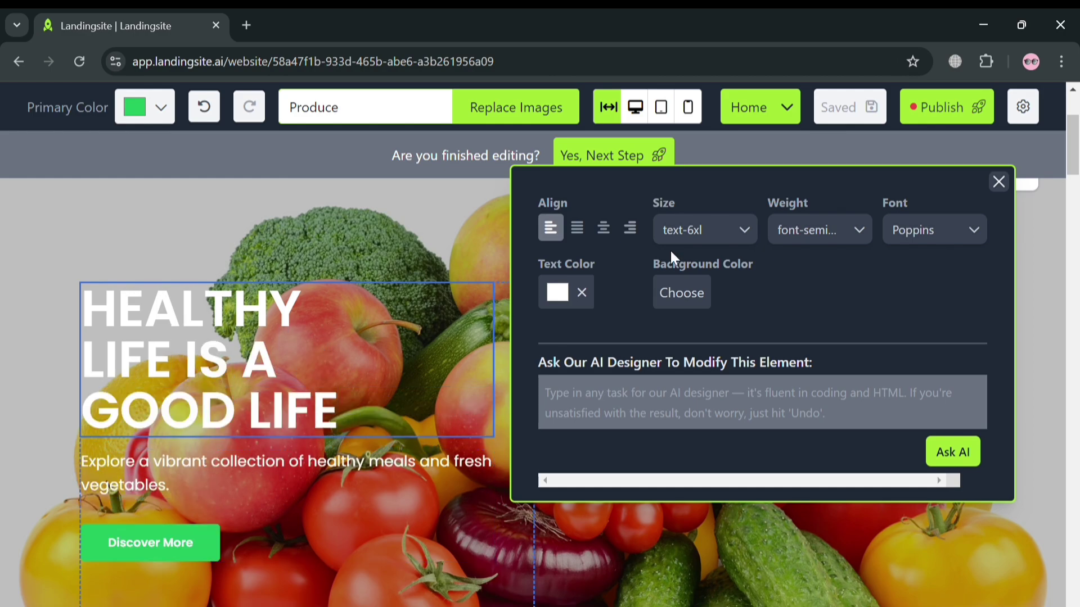
pyautogui.click(741, 225)
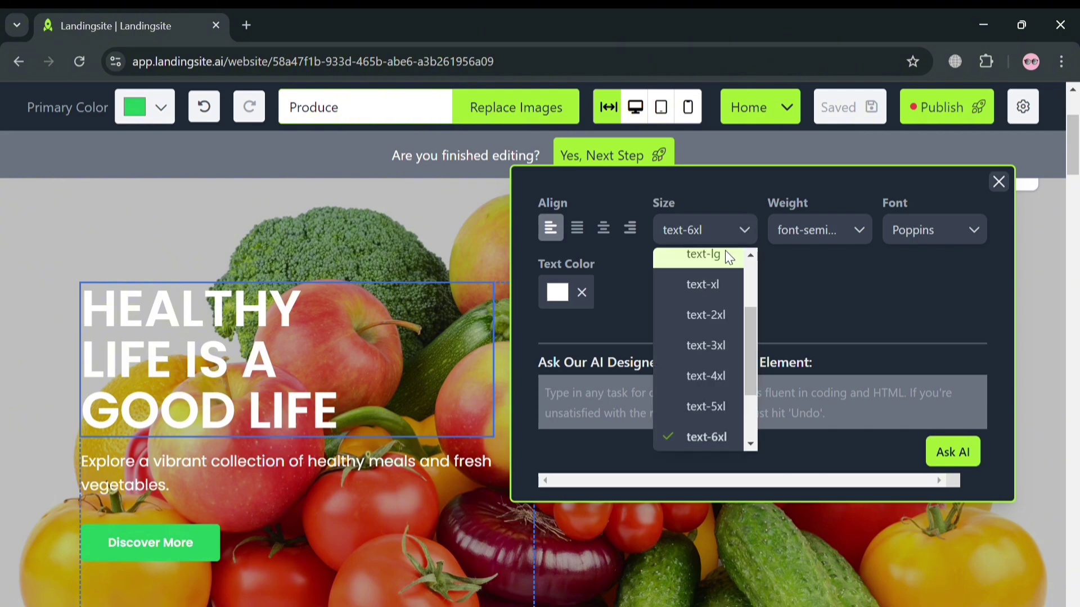
pyautogui.click(800, 230)
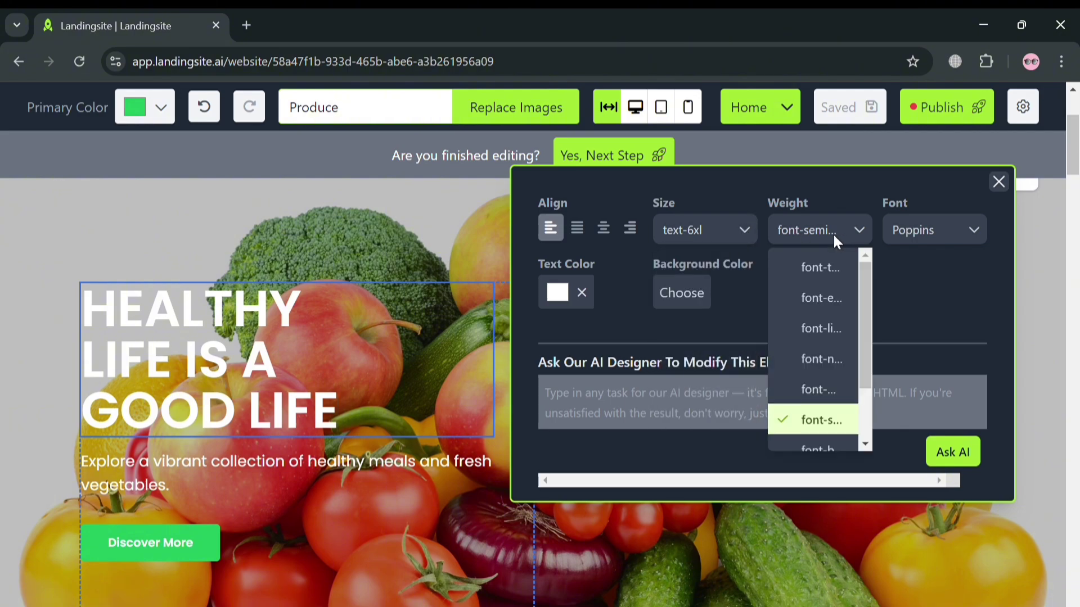
pyautogui.click(927, 292)
pyautogui.click(937, 228)
pyautogui.click(733, 311)
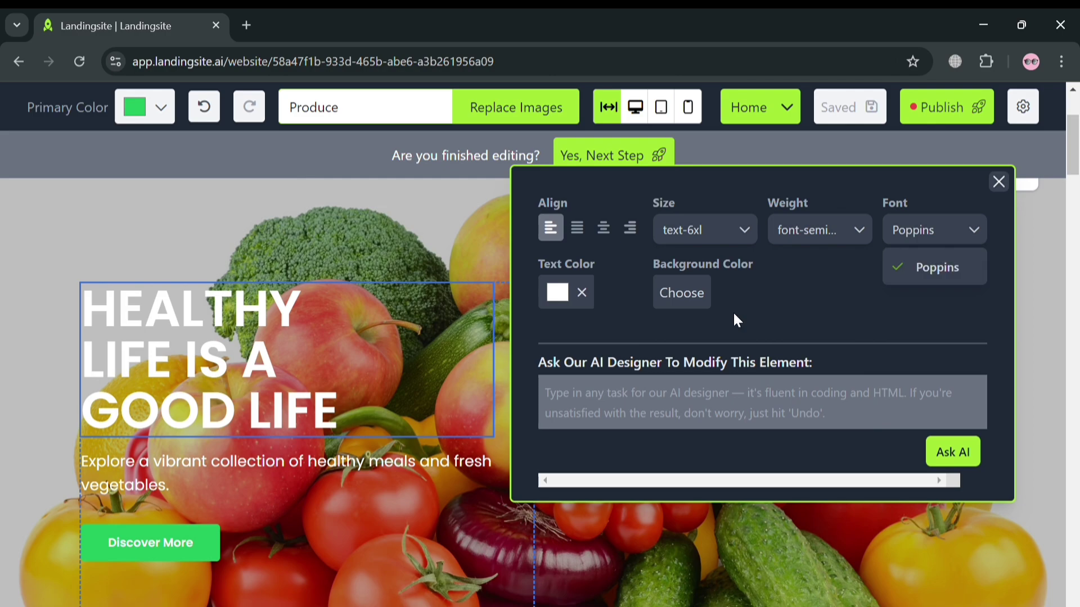
# Step: Give the headline a dark green background and close the style editor
pyautogui.click(682, 298)
pyautogui.click(805, 370)
pyautogui.click(756, 383)
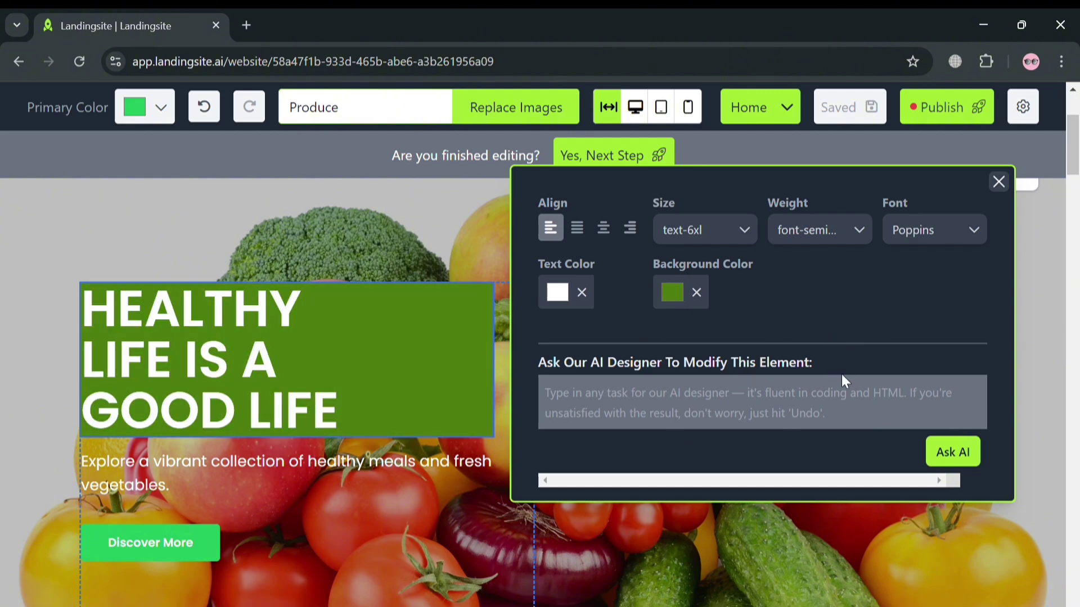
pyautogui.press('Escape')
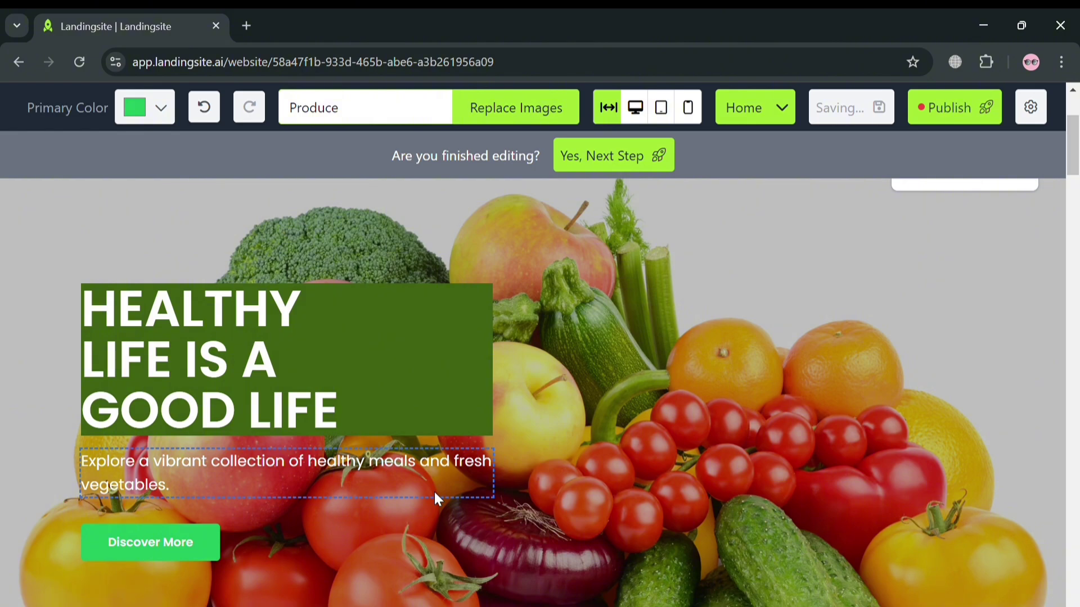
pyautogui.click(439, 537)
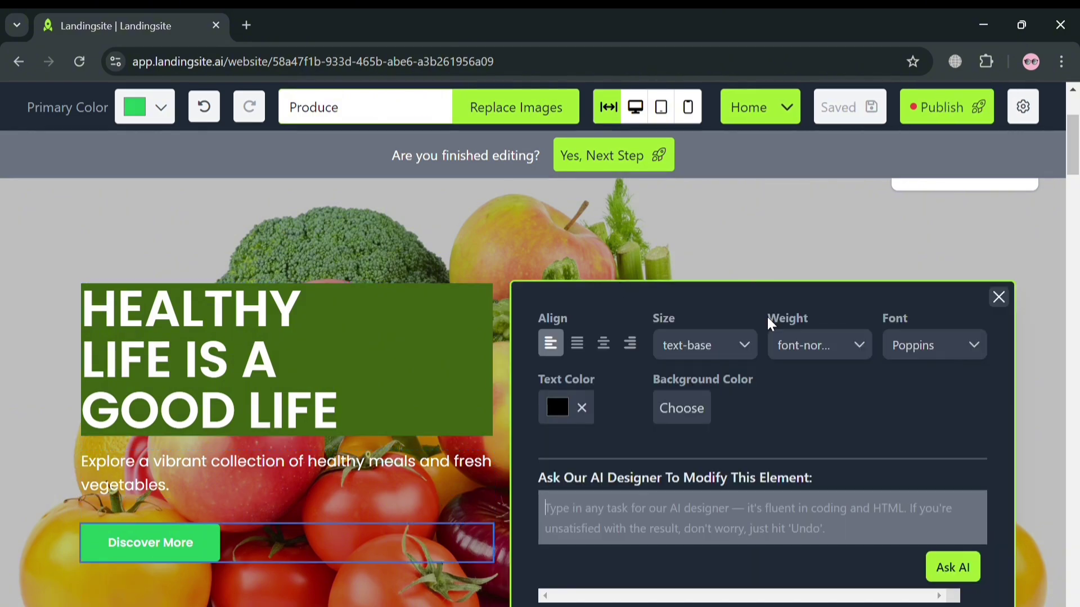
pyautogui.click(997, 297)
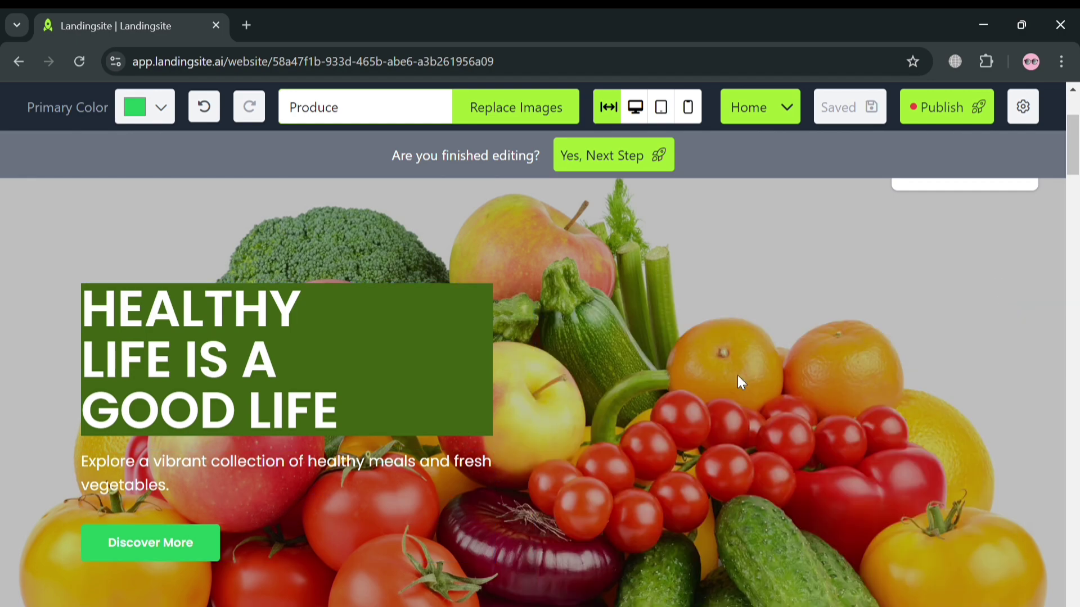
pyautogui.click(737, 376)
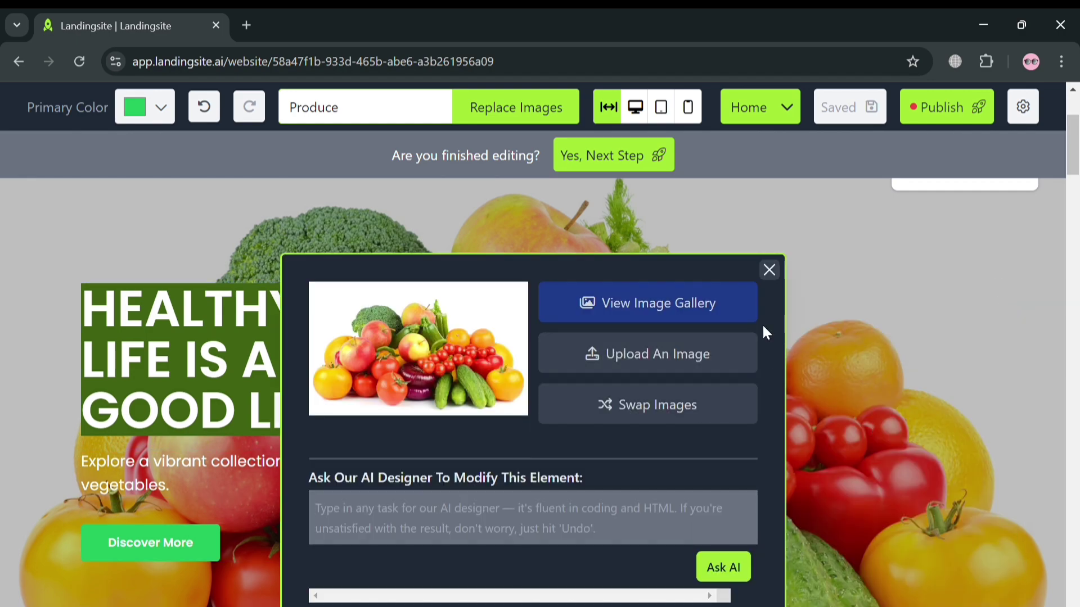
pyautogui.click(711, 415)
pyautogui.scroll(-15, 714, 416)
pyautogui.scroll(-17, 722, 411)
pyautogui.scroll(-6, 695, 461)
pyautogui.scroll(18, 683, 439)
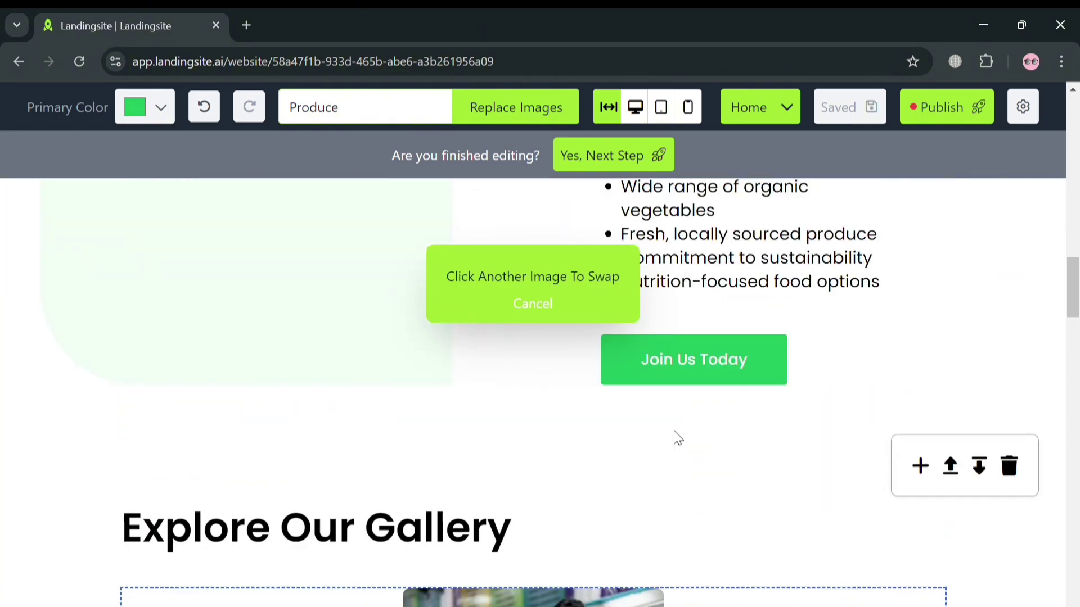
pyautogui.scroll(10, 678, 439)
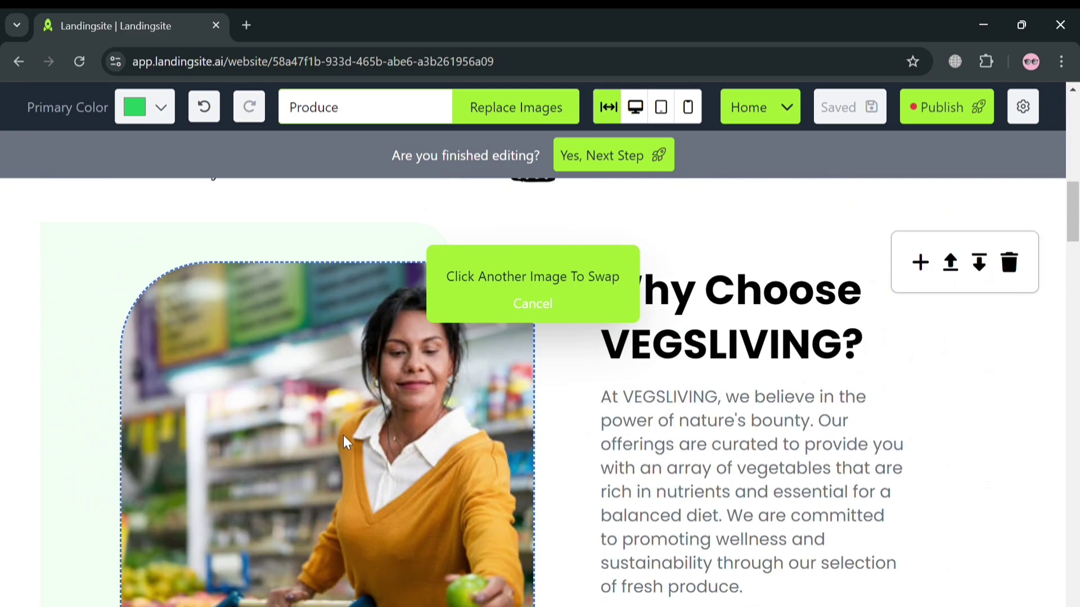
pyautogui.click(344, 439)
pyautogui.scroll(12, 609, 356)
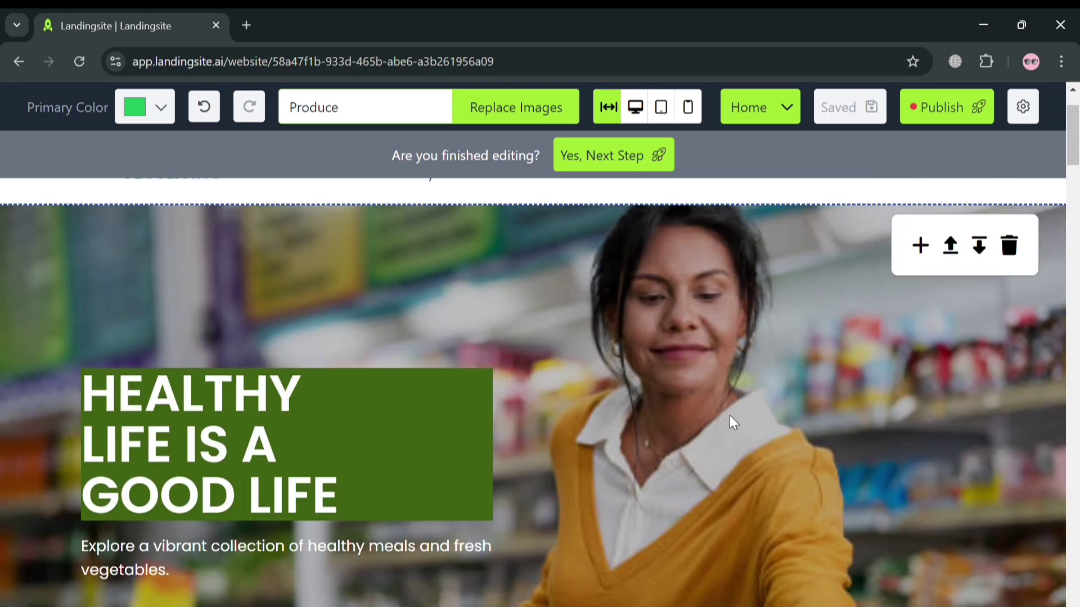
pyautogui.click(692, 473)
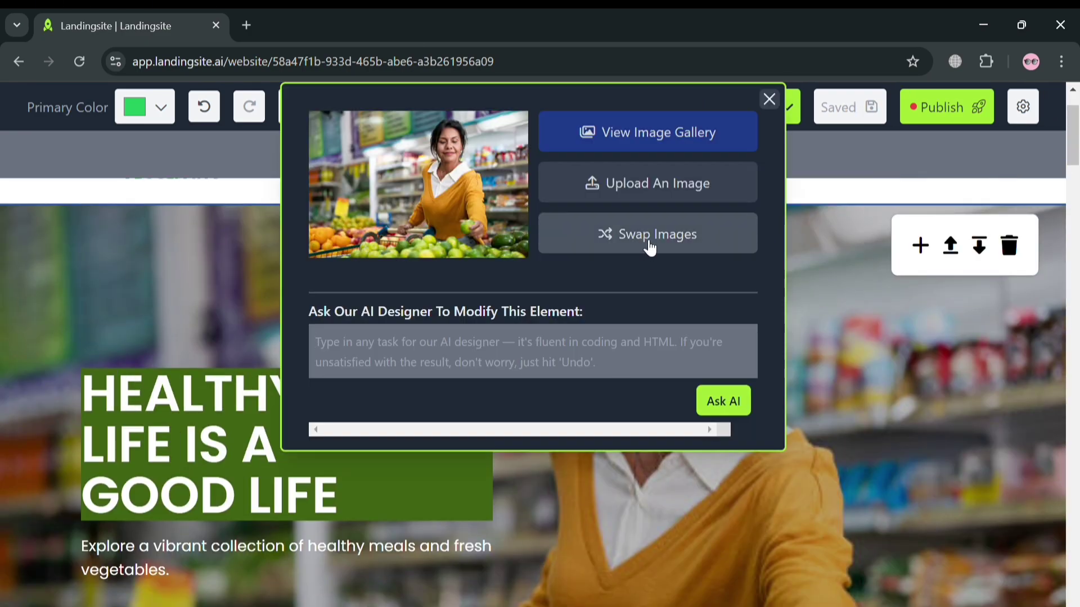
pyautogui.click(649, 248)
pyautogui.scroll(-7, 587, 391)
pyautogui.click(342, 419)
pyautogui.scroll(3, 760, 412)
pyautogui.scroll(8, 760, 412)
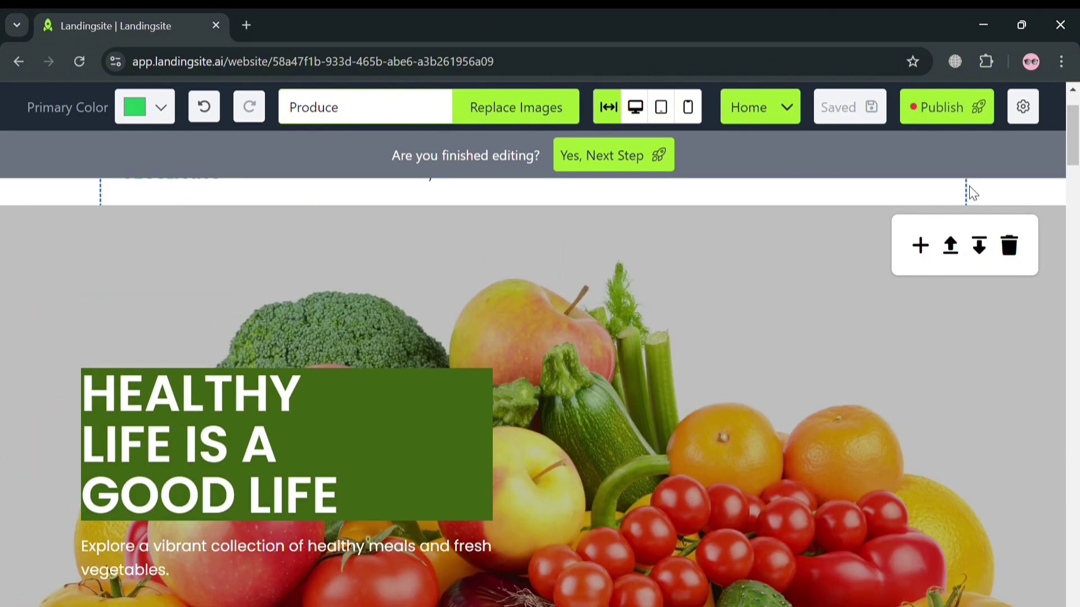
pyautogui.click(732, 388)
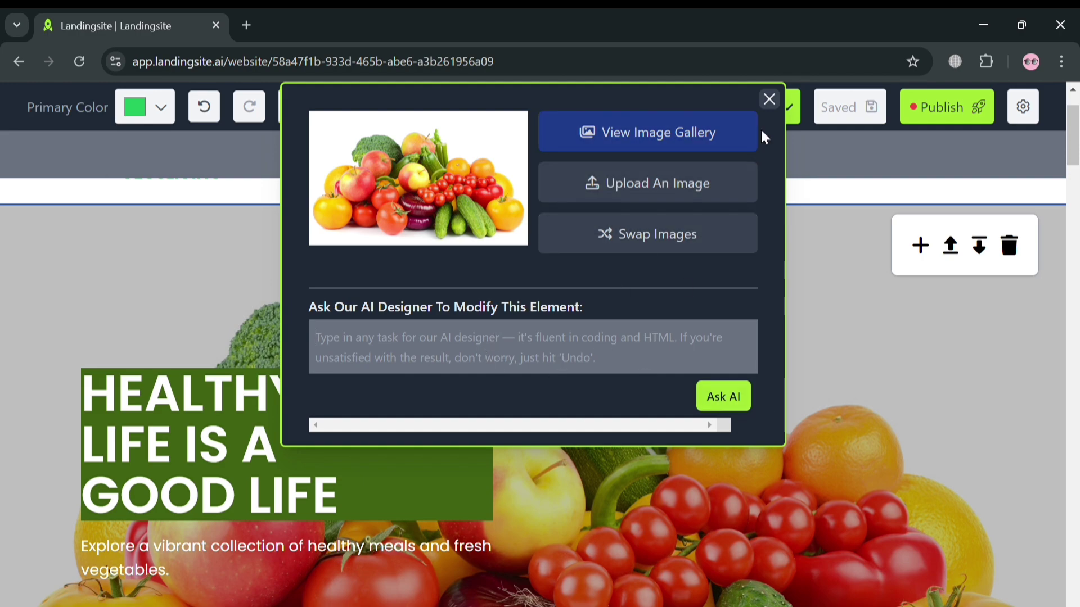
pyautogui.click(769, 99)
pyautogui.scroll(-2, 802, 413)
pyautogui.scroll(1, 790, 394)
pyautogui.scroll(-4, 790, 394)
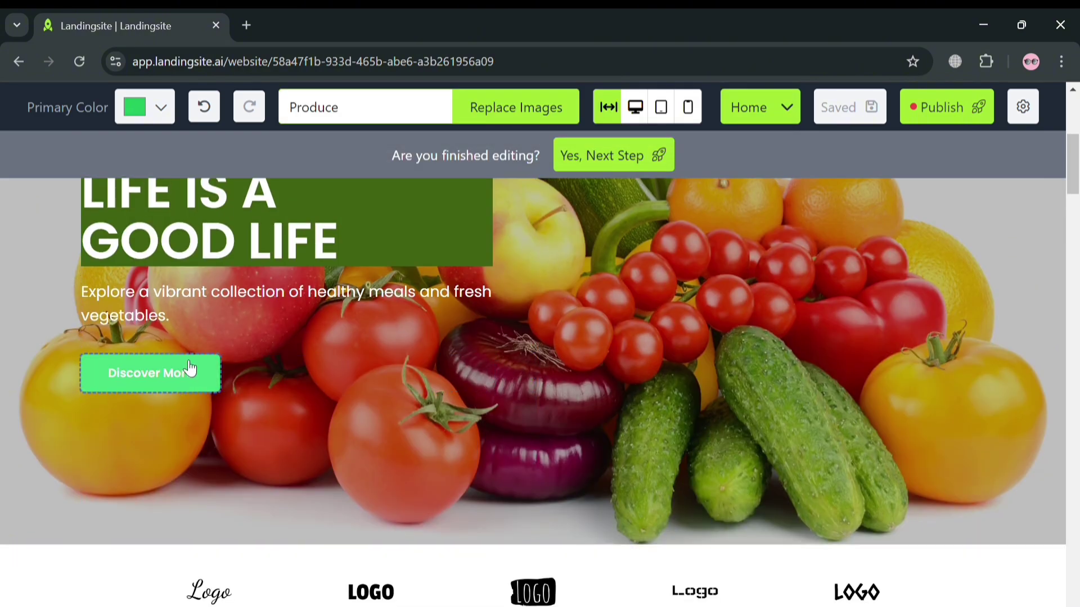
pyautogui.click(190, 369)
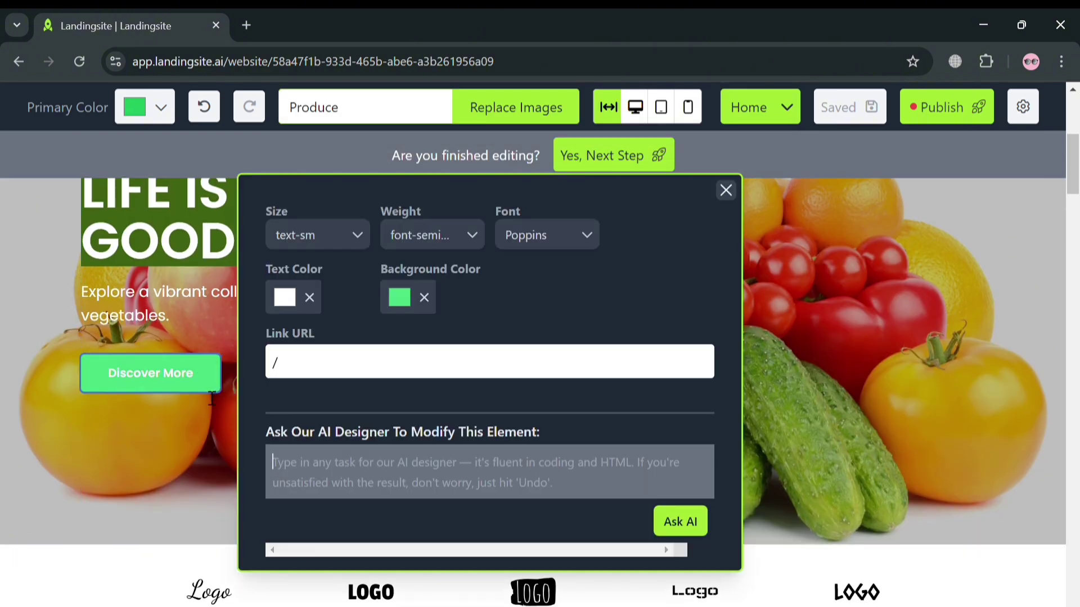
pyautogui.click(422, 380)
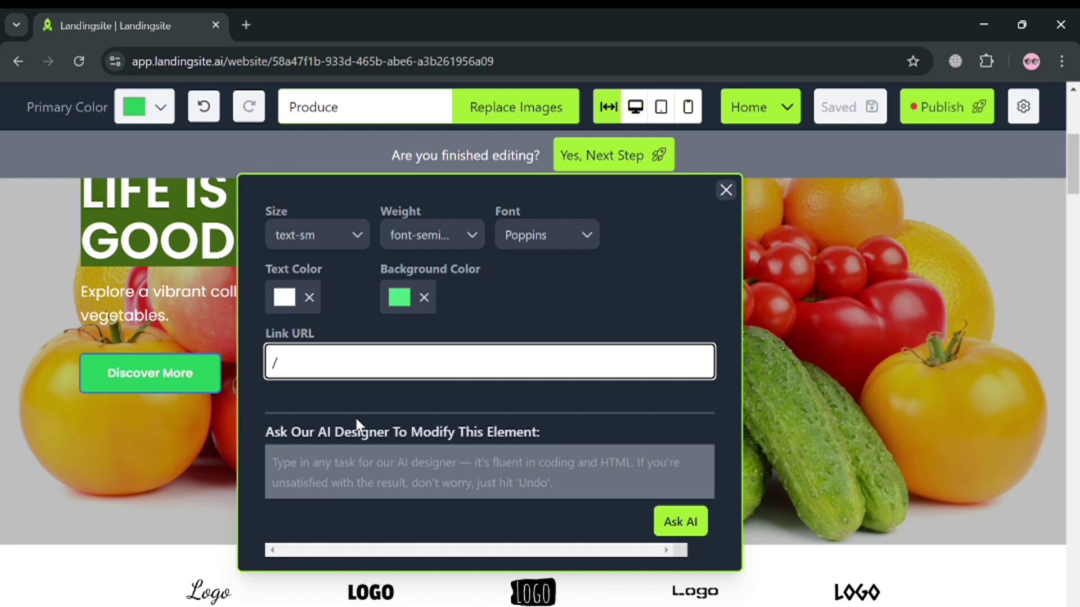
pyautogui.scroll(-5, 394, 416)
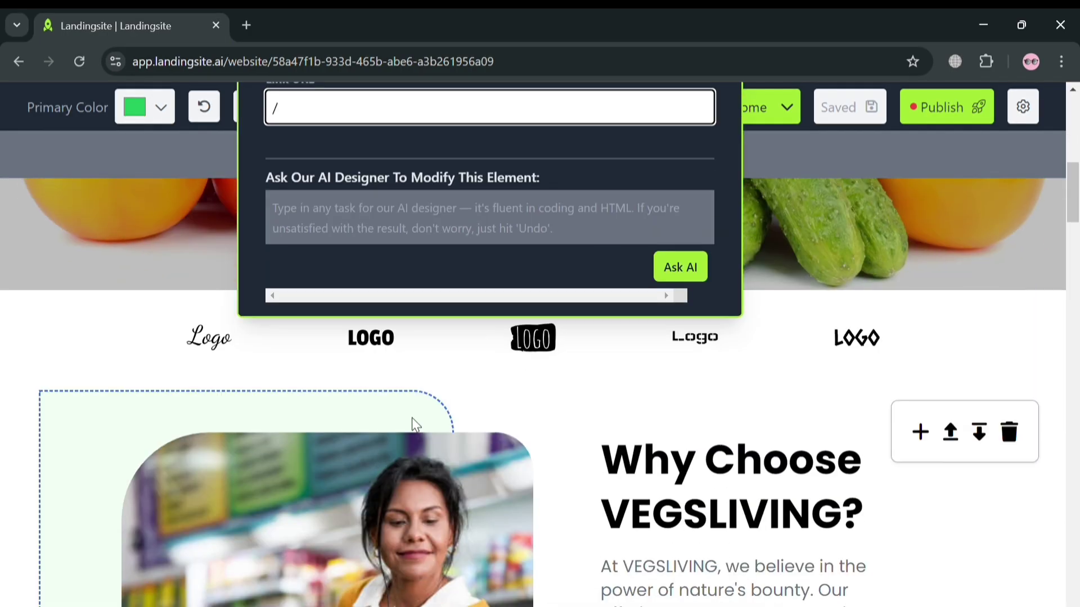
pyautogui.scroll(3, 433, 389)
pyautogui.scroll(3, 433, 389)
pyautogui.click(725, 272)
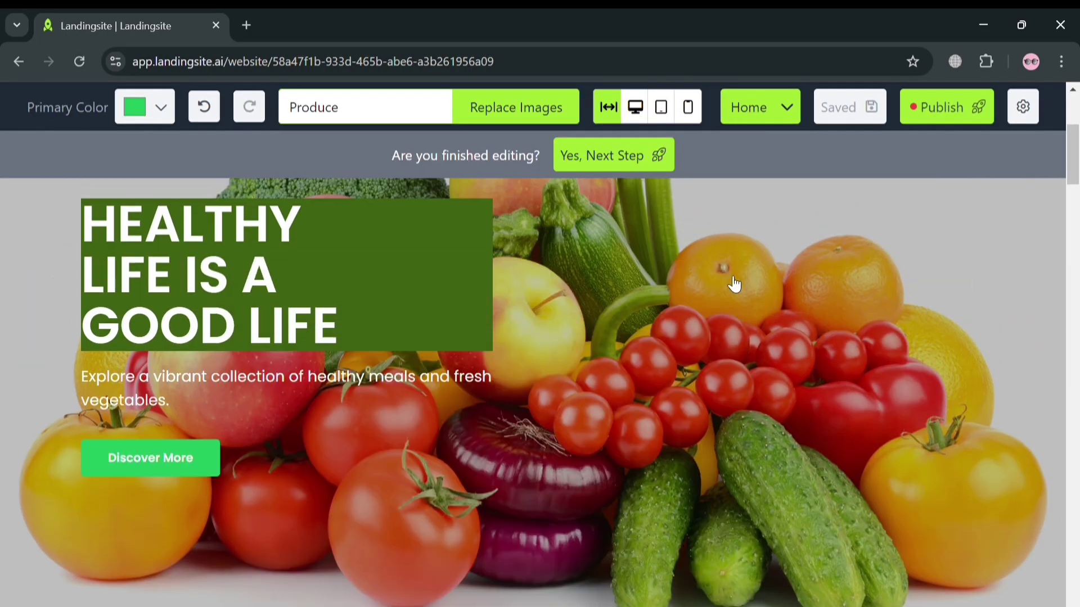
pyautogui.scroll(-12, 606, 509)
pyautogui.scroll(4, 731, 506)
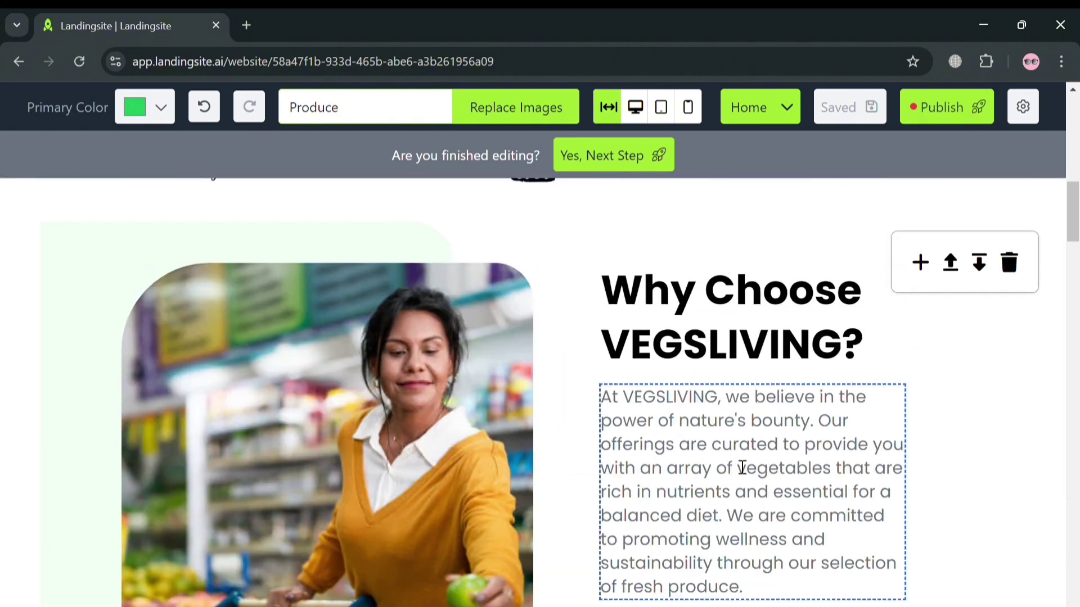
pyautogui.scroll(10, 815, 400)
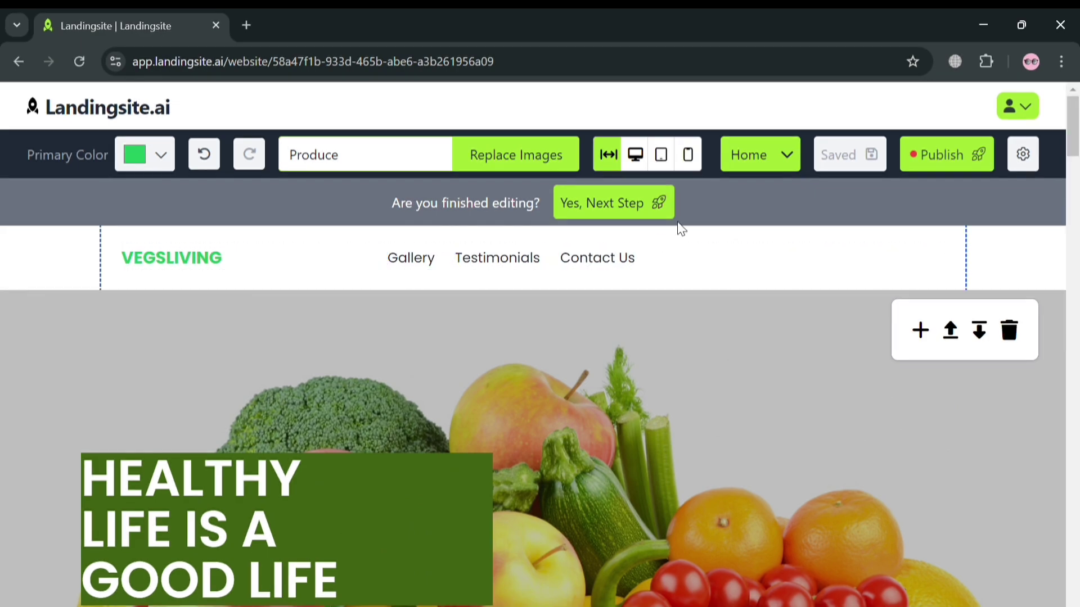
# Step: Generate a new page from 'A page that showcase a fruits and vegetables benefits', then return to Home
pyautogui.click(767, 162)
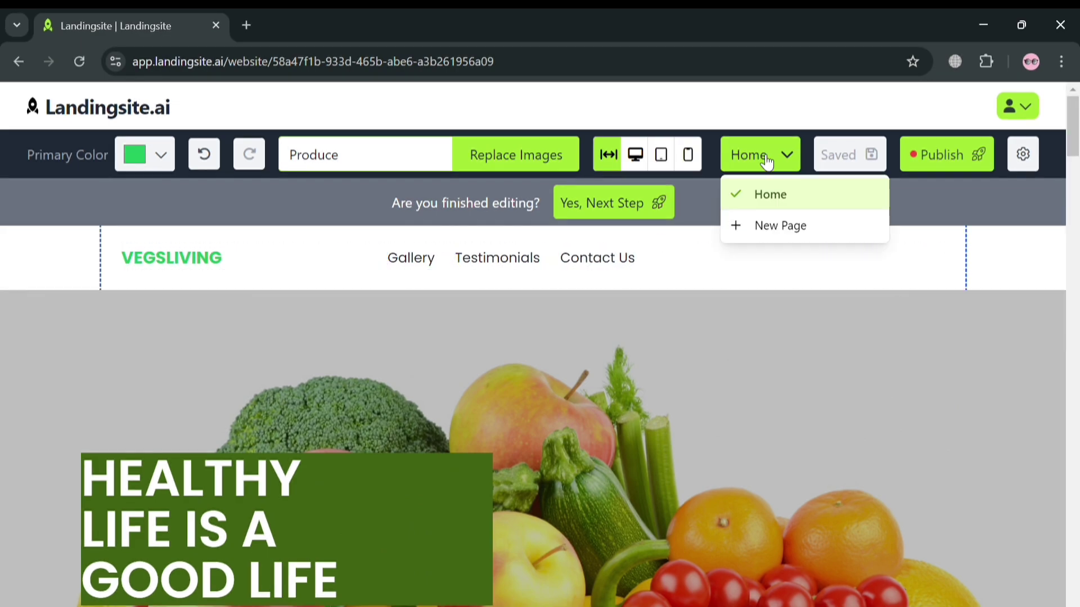
pyautogui.click(781, 226)
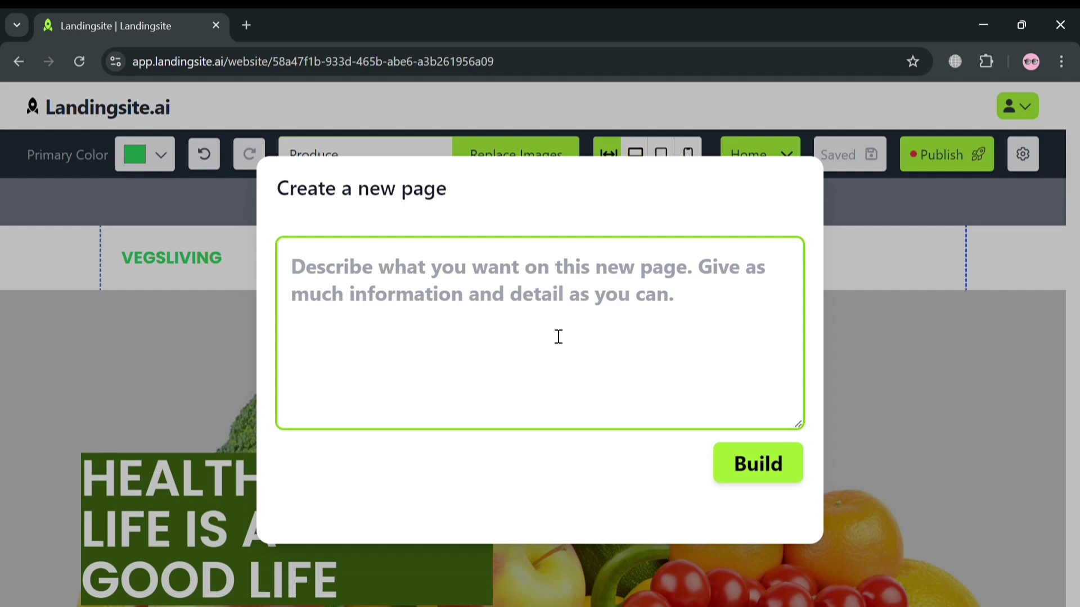
pyautogui.write('O')
pyautogui.press('BackSpace')
pyautogui.write('A ')
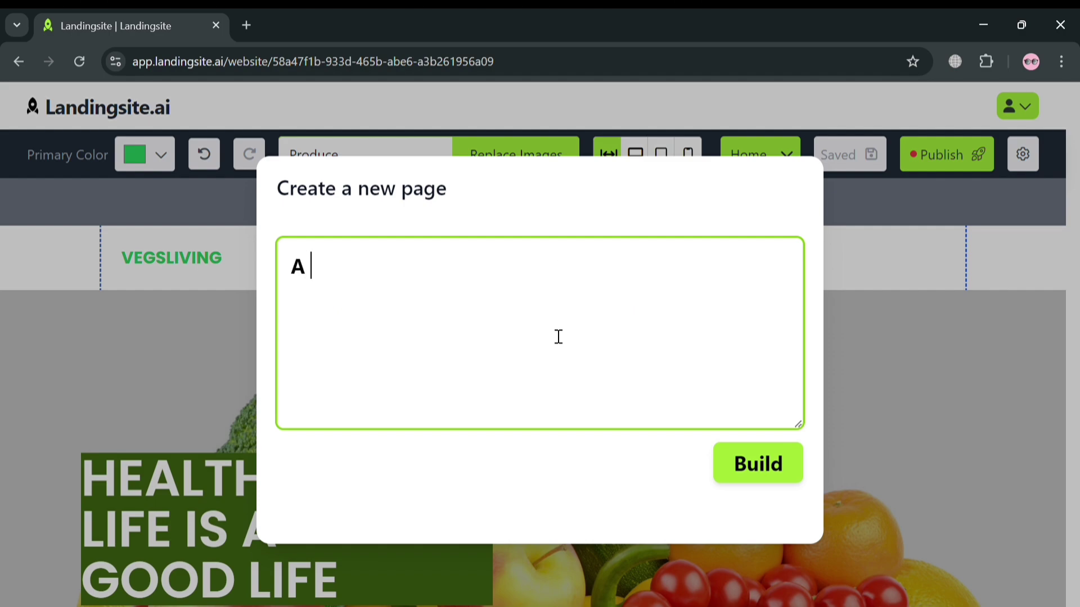
pyautogui.write('page that sh')
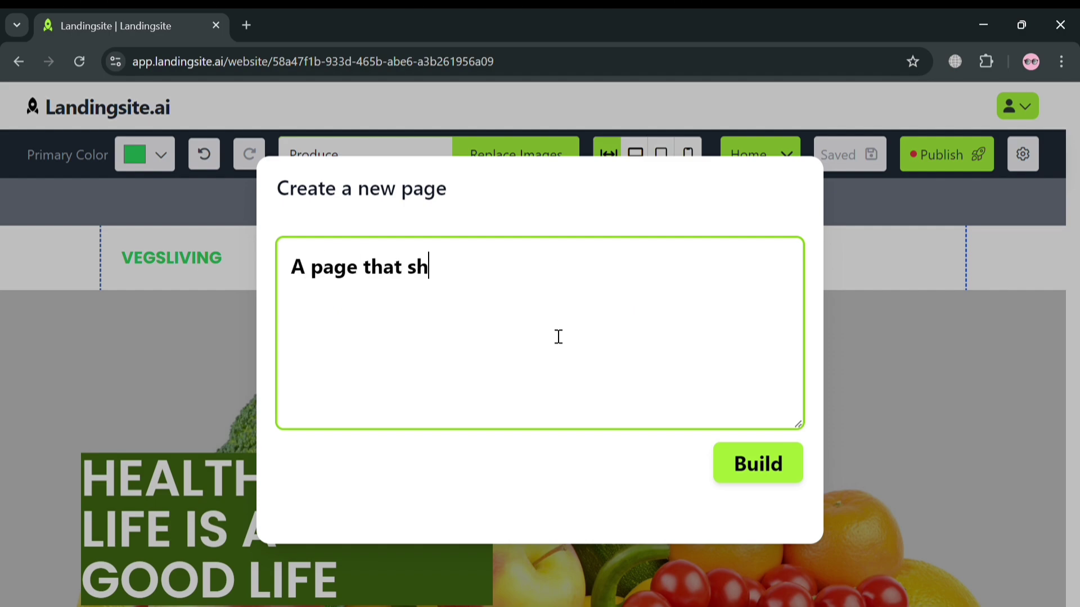
pyautogui.write('owcase a')
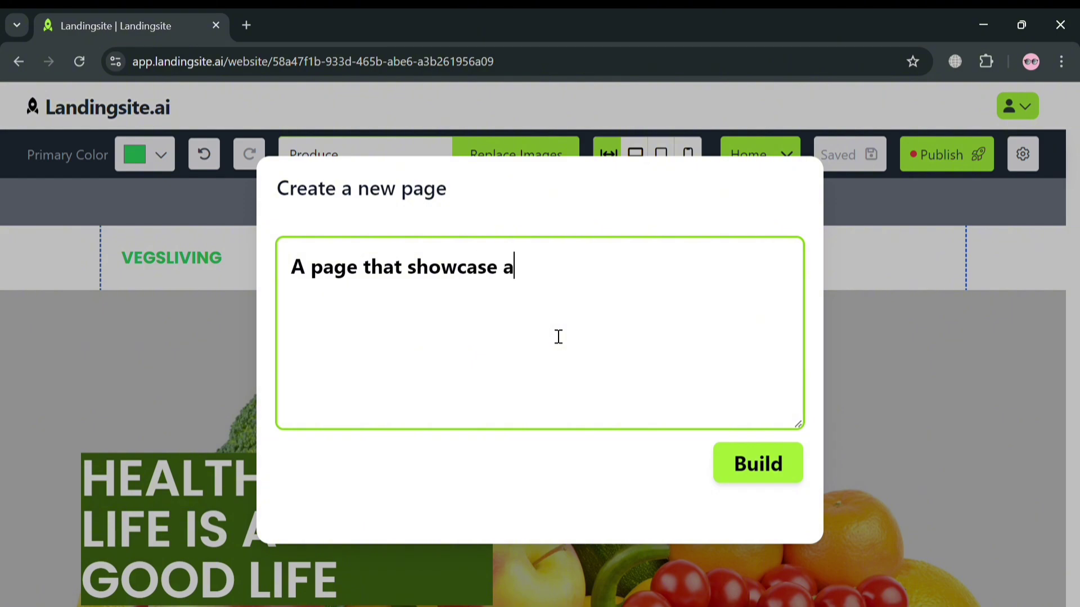
pyautogui.write(' fruits and veg')
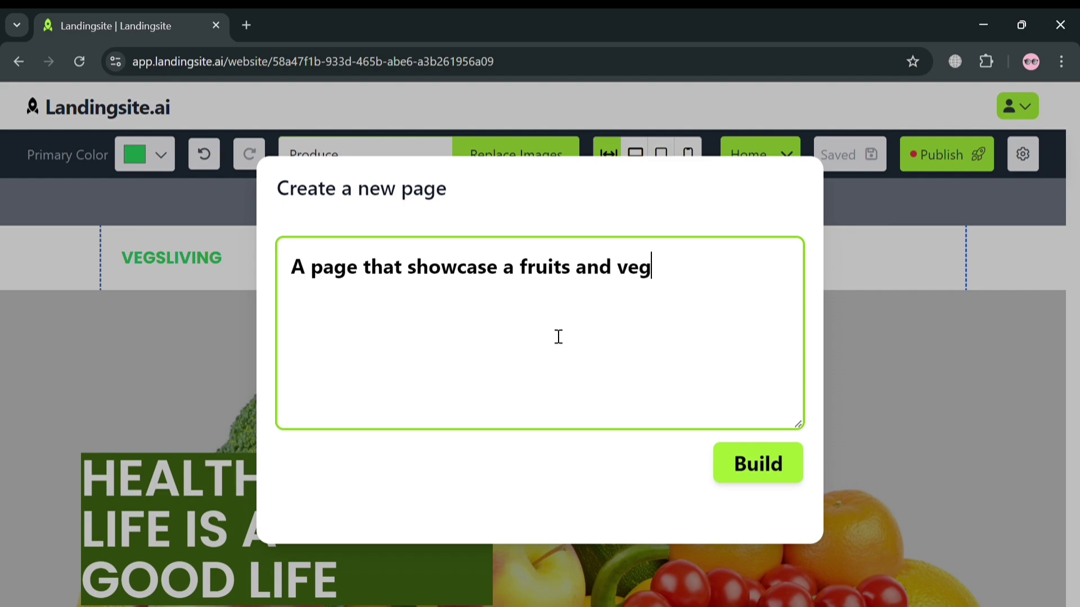
pyautogui.write('etables benefits')
pyautogui.click(758, 463)
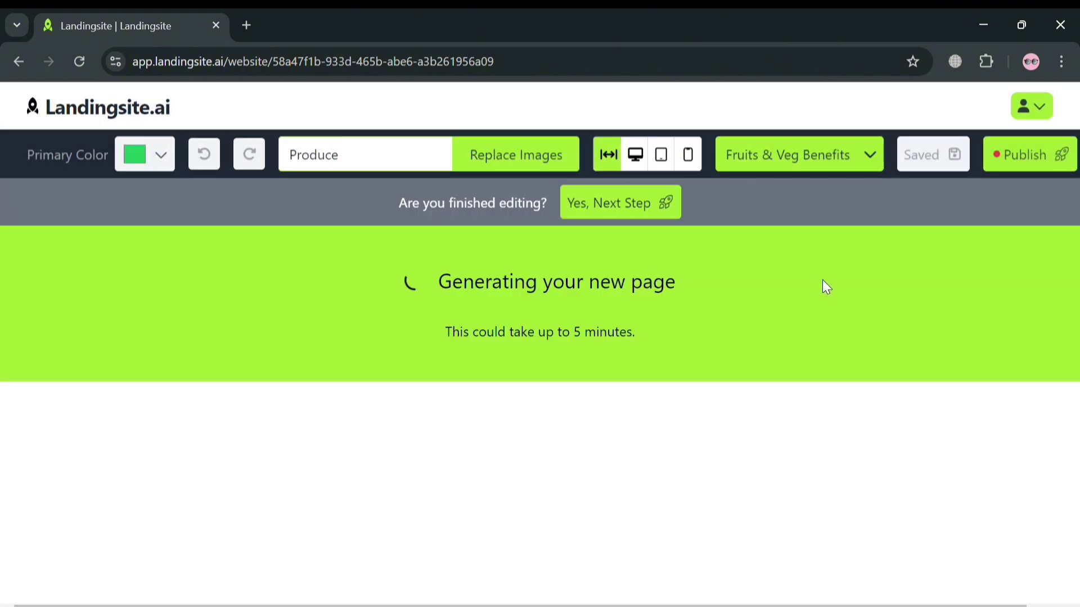
pyautogui.click(857, 160)
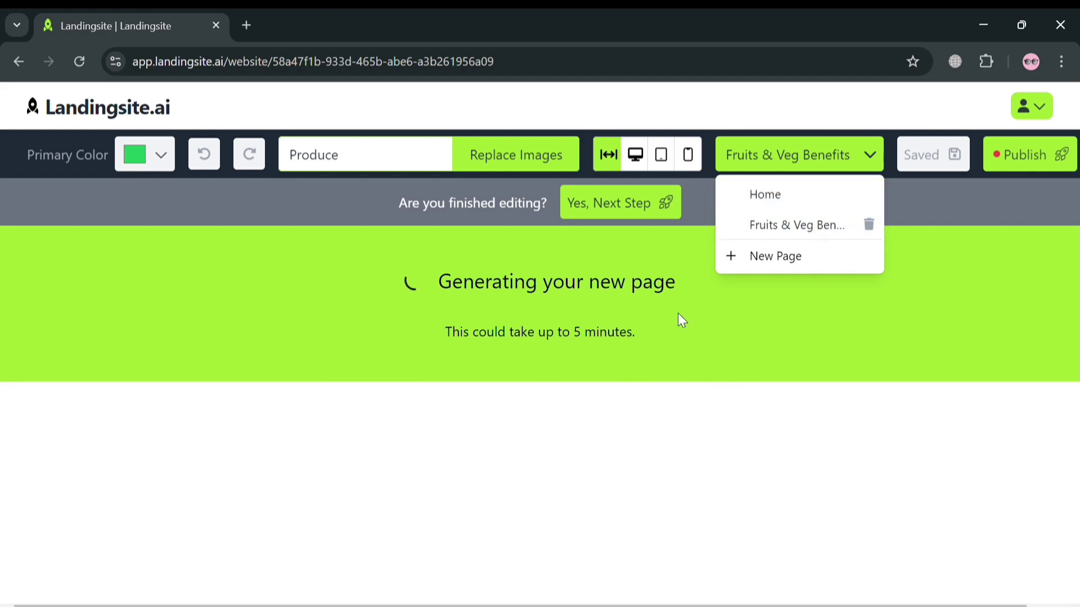
pyautogui.click(761, 193)
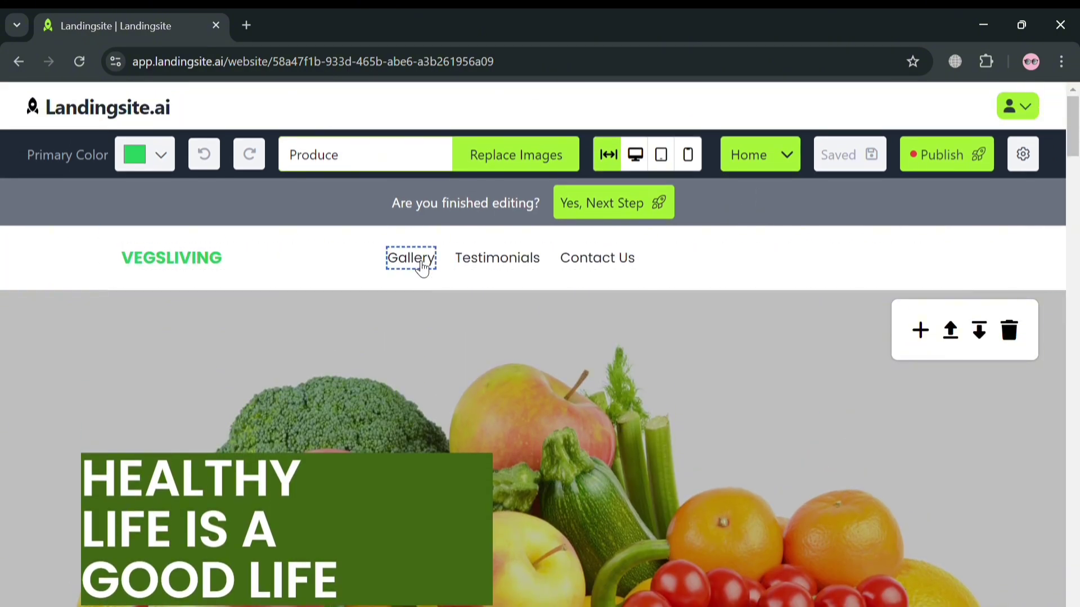
# Step: Inspect the editors for the Gallery link, hero image and VEGSLIVING site name, closing each
pyautogui.click(423, 269)
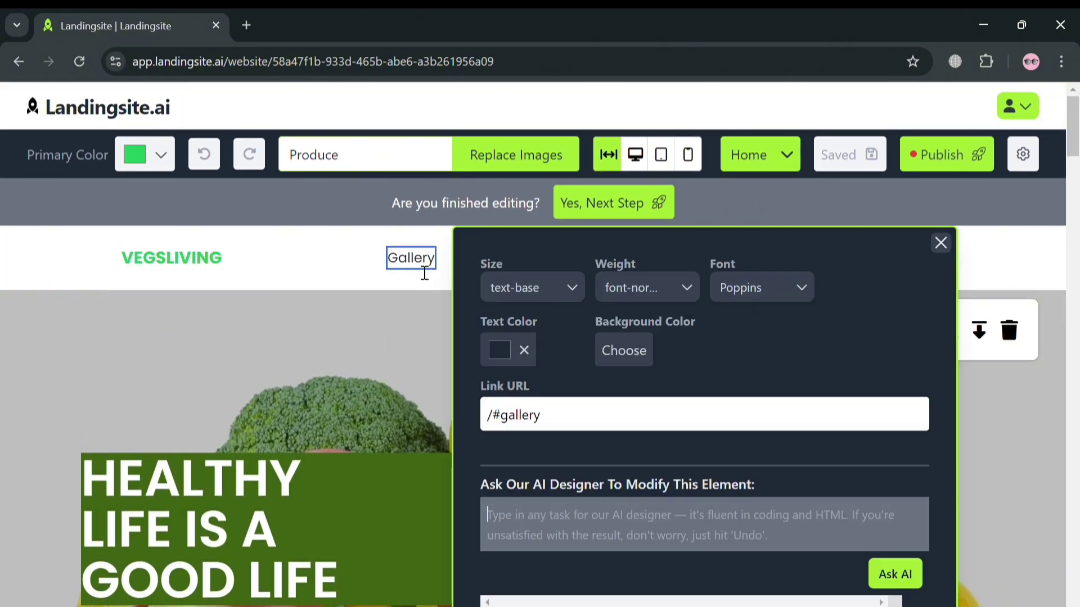
pyautogui.doubleClick(410, 257)
pyautogui.click(433, 331)
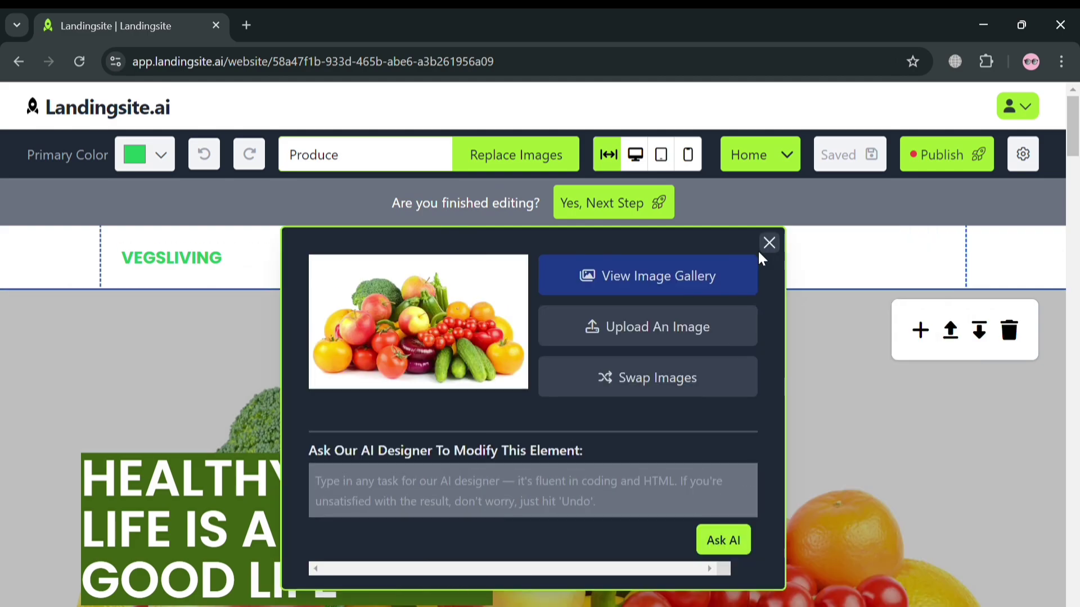
pyautogui.click(769, 242)
pyautogui.scroll(-5, 719, 371)
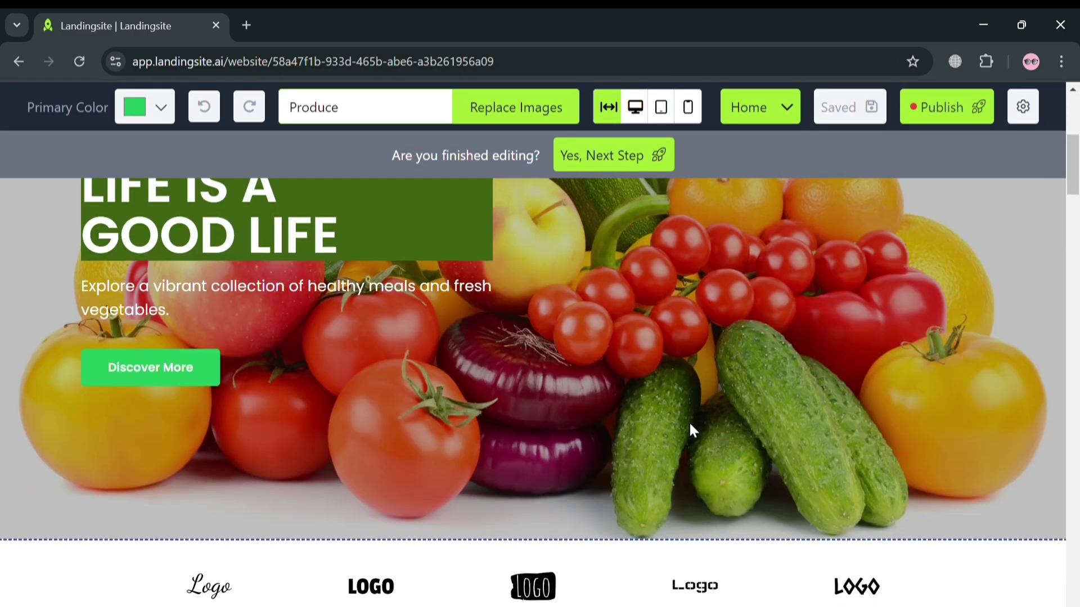
pyautogui.scroll(-20, 693, 424)
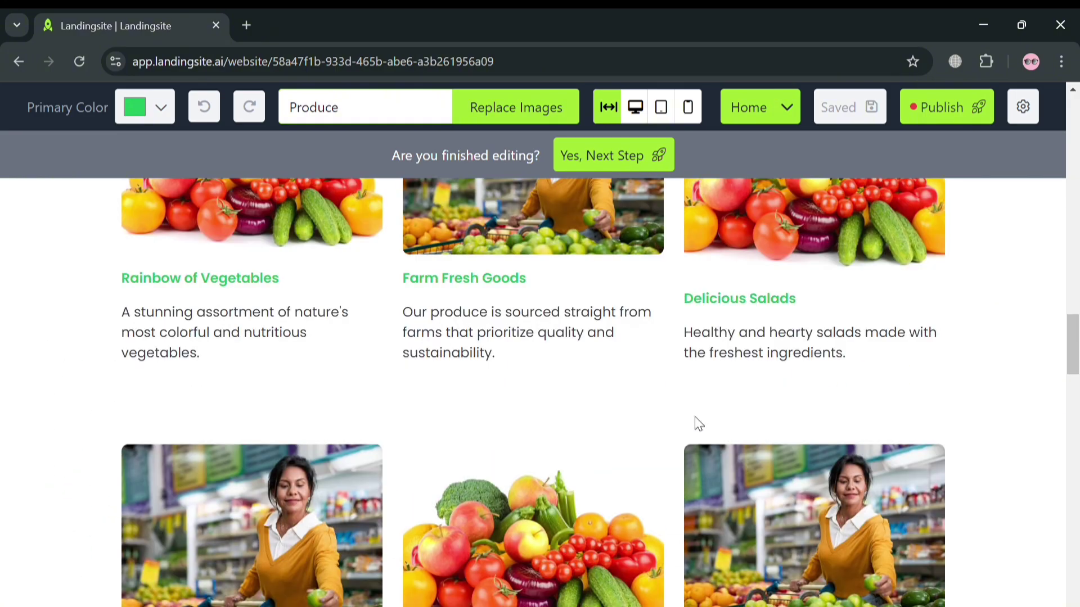
pyautogui.scroll(20, 698, 423)
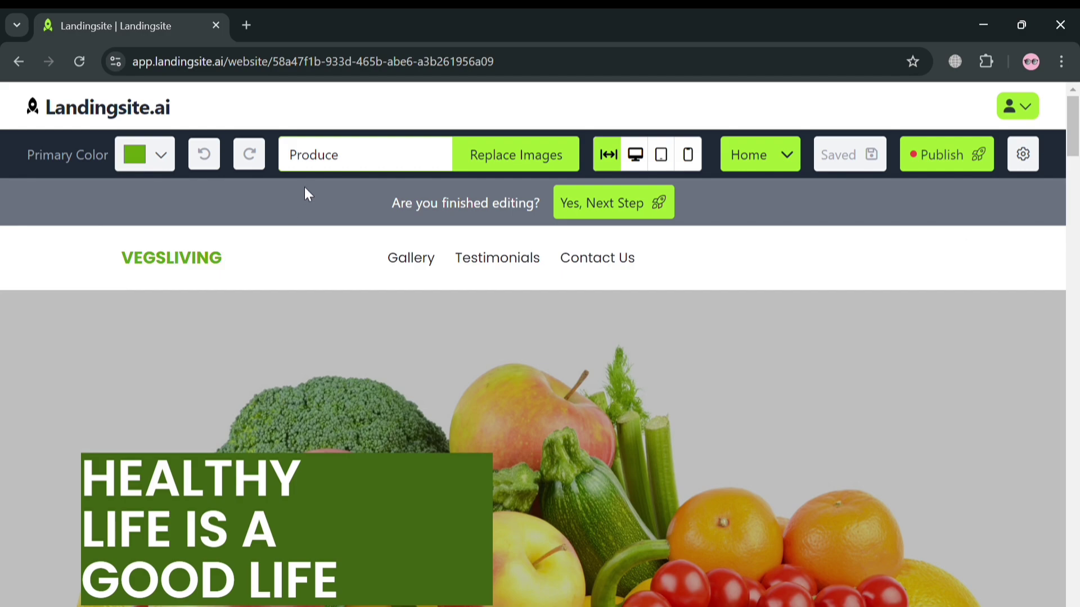
pyautogui.click(775, 258)
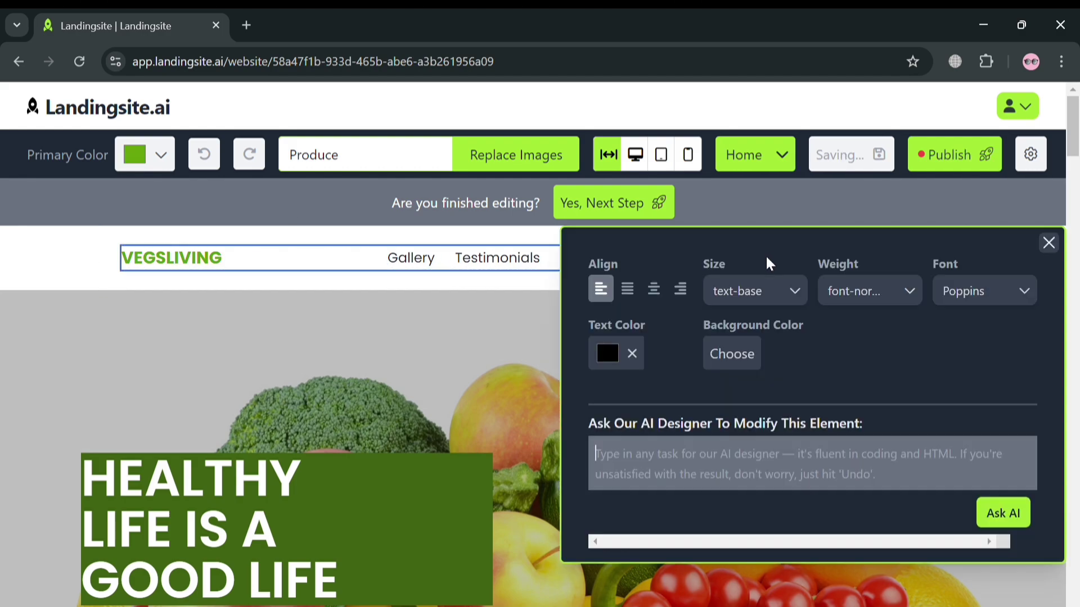
pyautogui.click(447, 318)
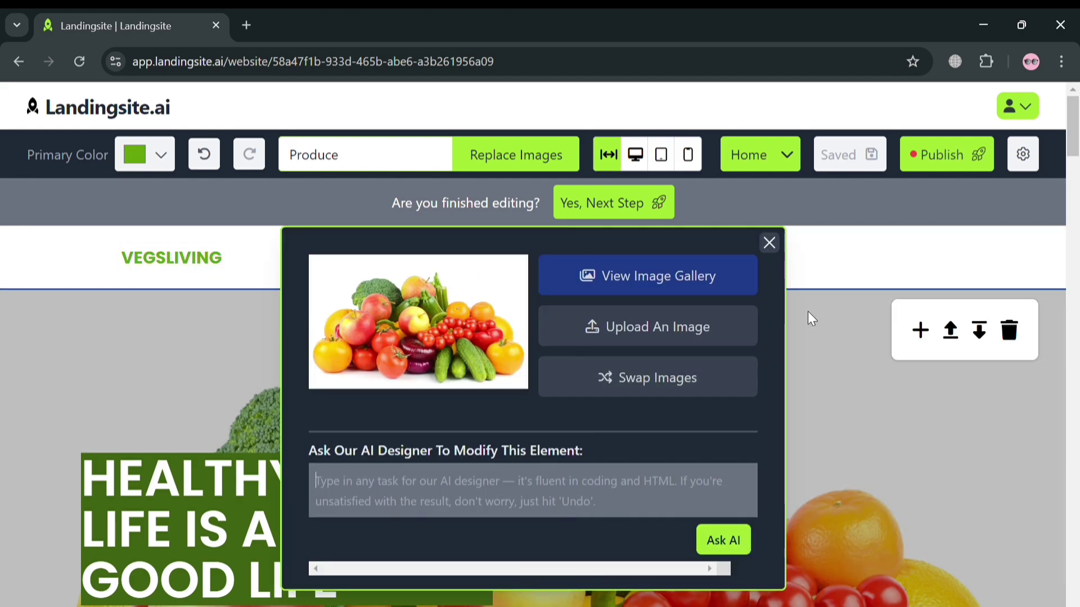
pyautogui.click(769, 243)
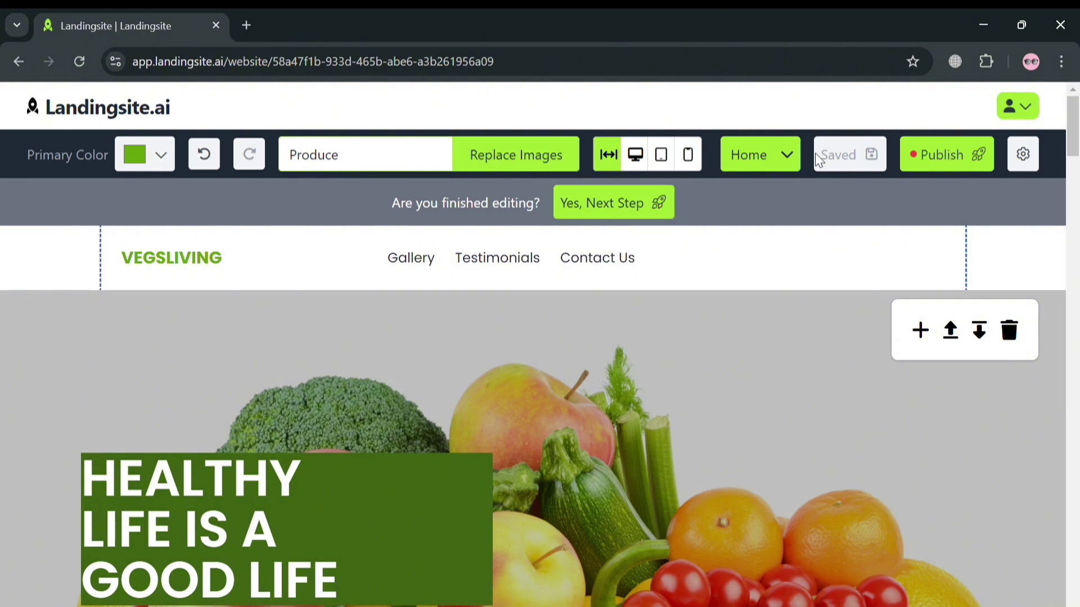
# Step: Check the Fruits & Veg Benefits page, then switch back to the Home page
pyautogui.click(788, 158)
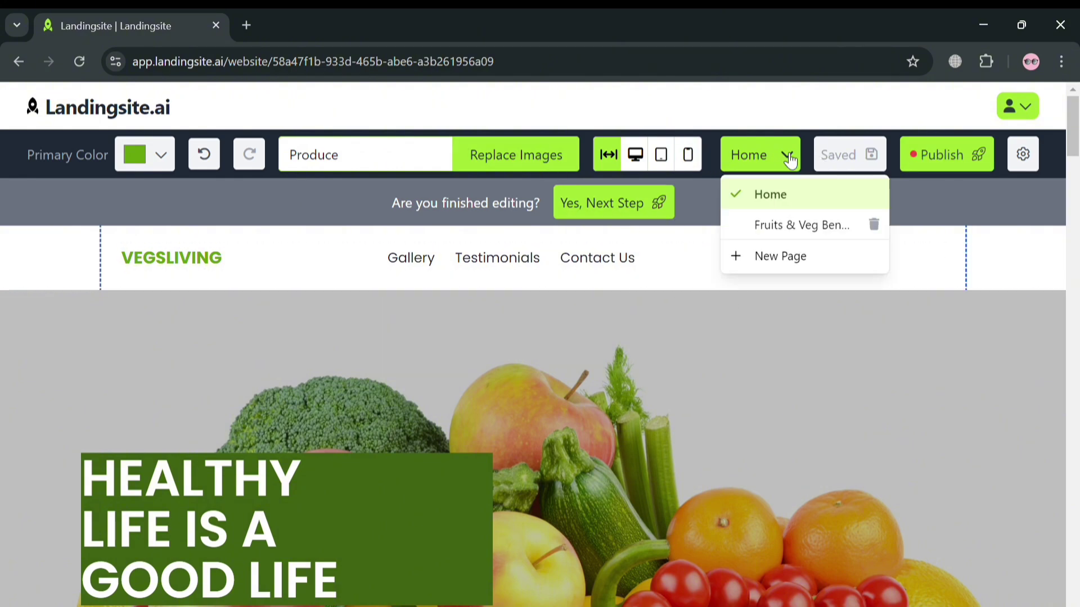
pyautogui.click(804, 225)
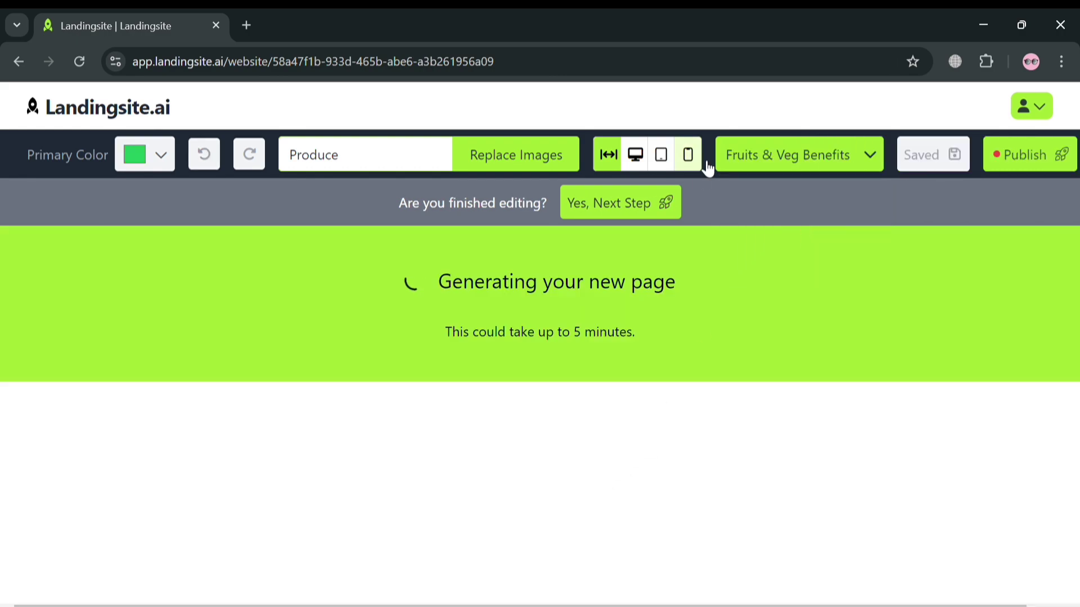
pyautogui.click(770, 153)
pyautogui.click(782, 200)
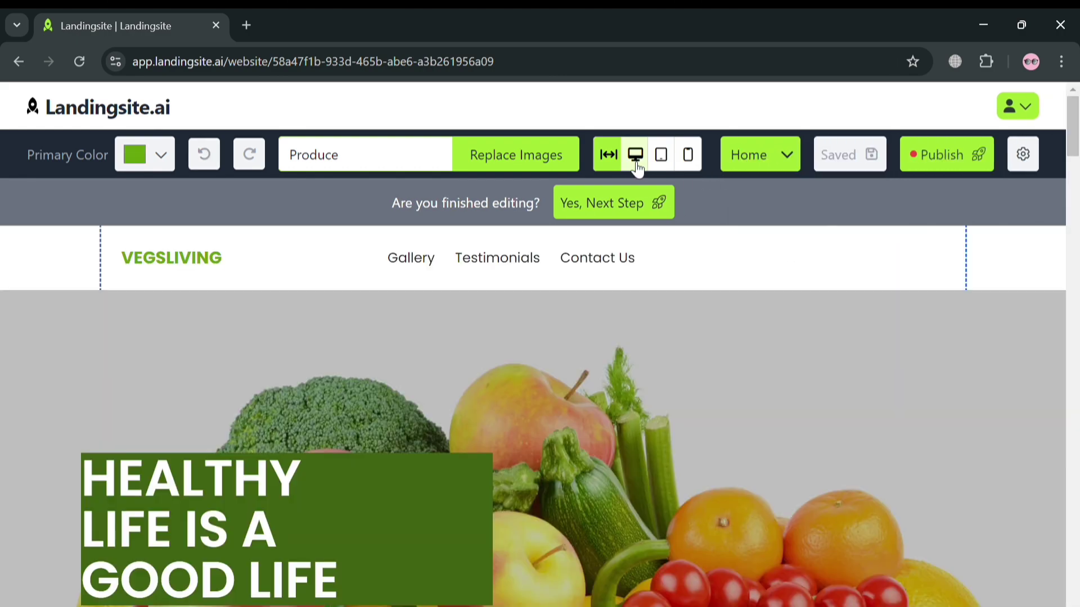
# Step: Switch between desktop, tablet and phone previews, scrolling each, and finish on tablet view
pyautogui.click(638, 166)
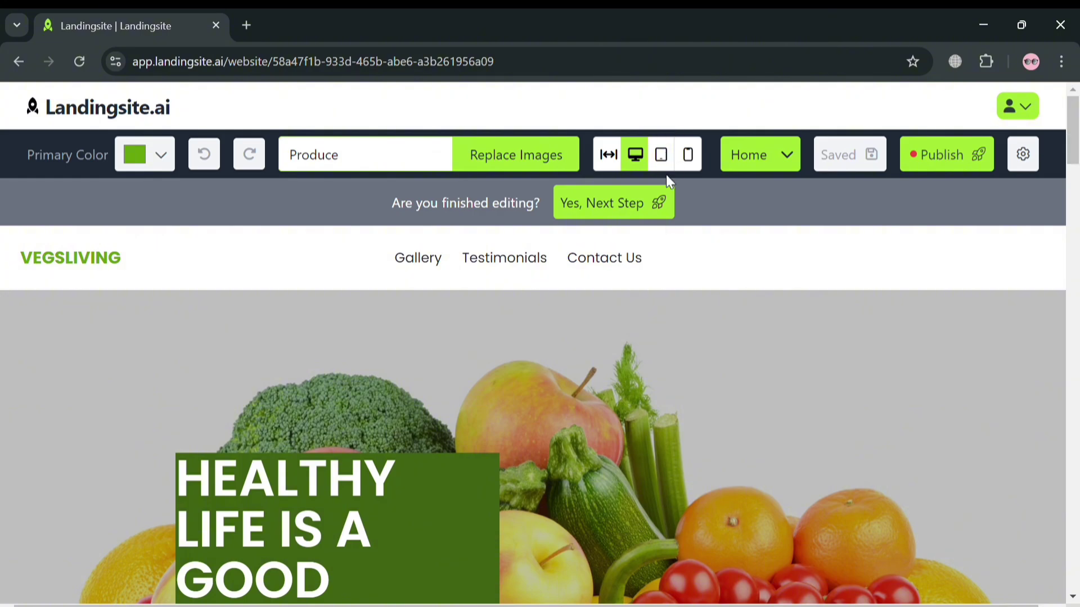
pyautogui.click(661, 155)
pyautogui.scroll(-5, 636, 343)
pyautogui.scroll(-12, 640, 365)
pyautogui.scroll(4, 638, 379)
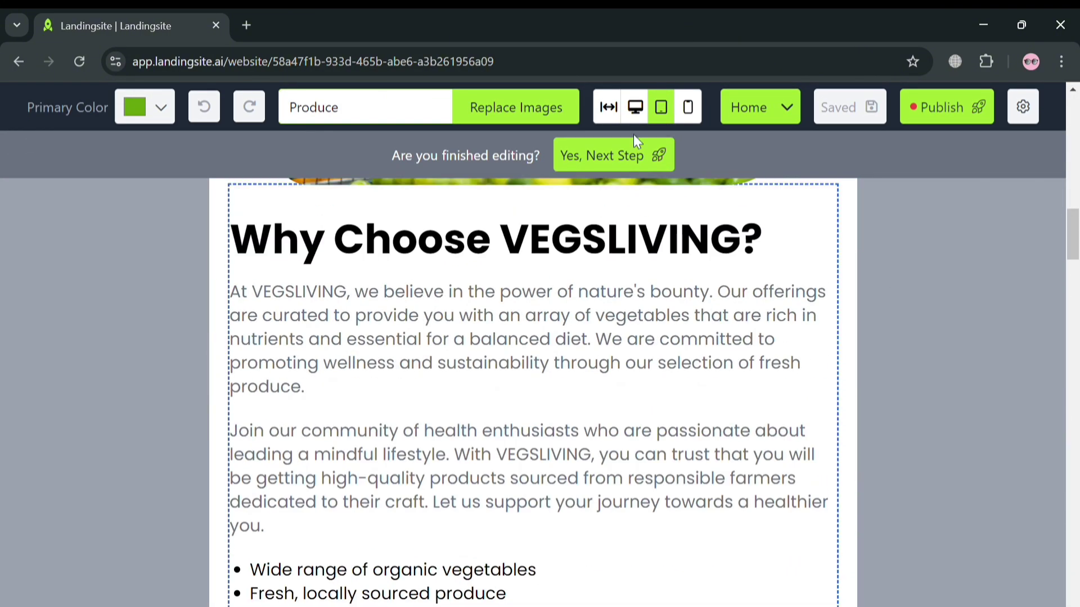
pyautogui.click(687, 107)
pyautogui.scroll(-5, 678, 382)
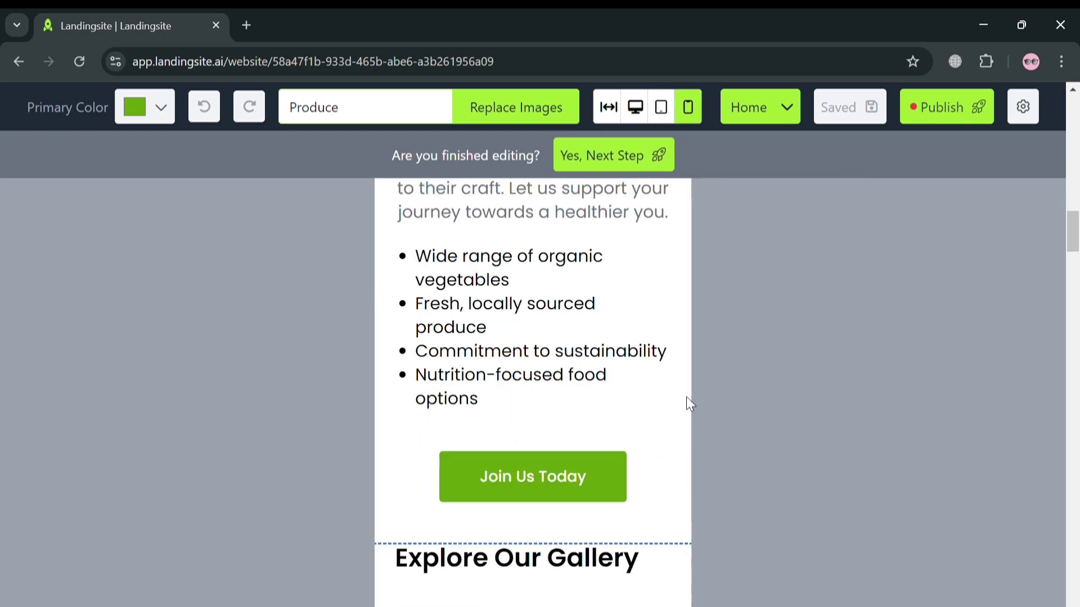
pyautogui.scroll(-10, 684, 393)
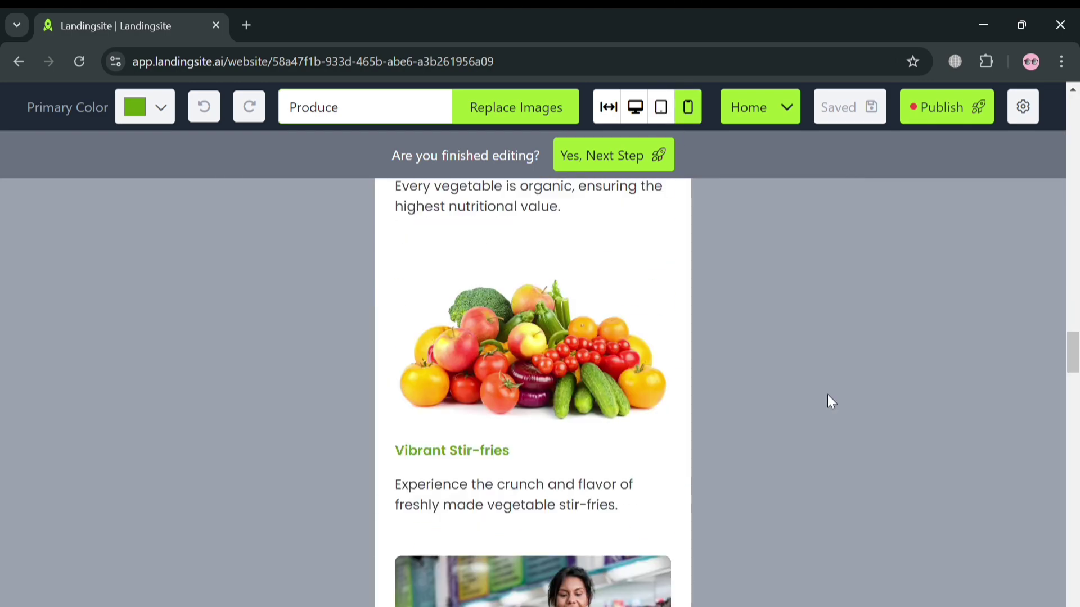
pyautogui.scroll(20, 731, 366)
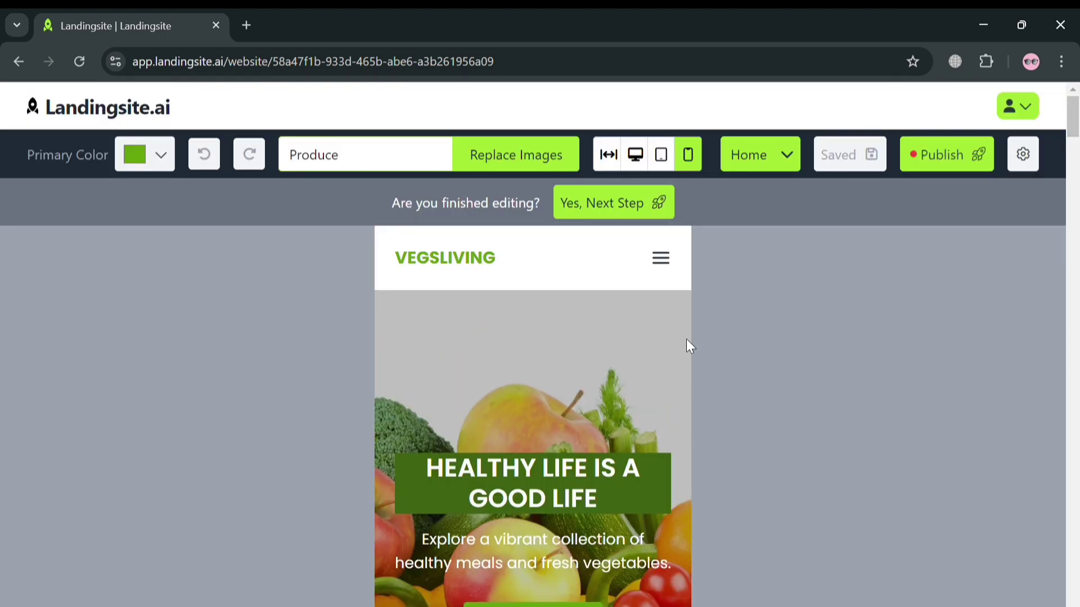
pyautogui.click(661, 157)
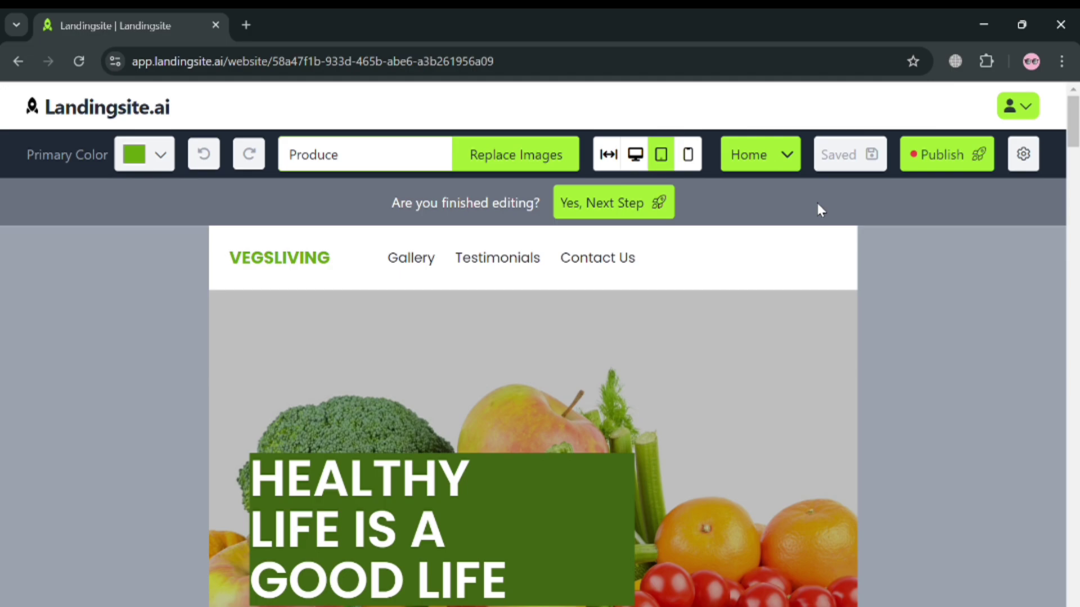
# Step: Choose the Free plan and accept replacing the site's Pro stock images with free ones
pyautogui.click(621, 213)
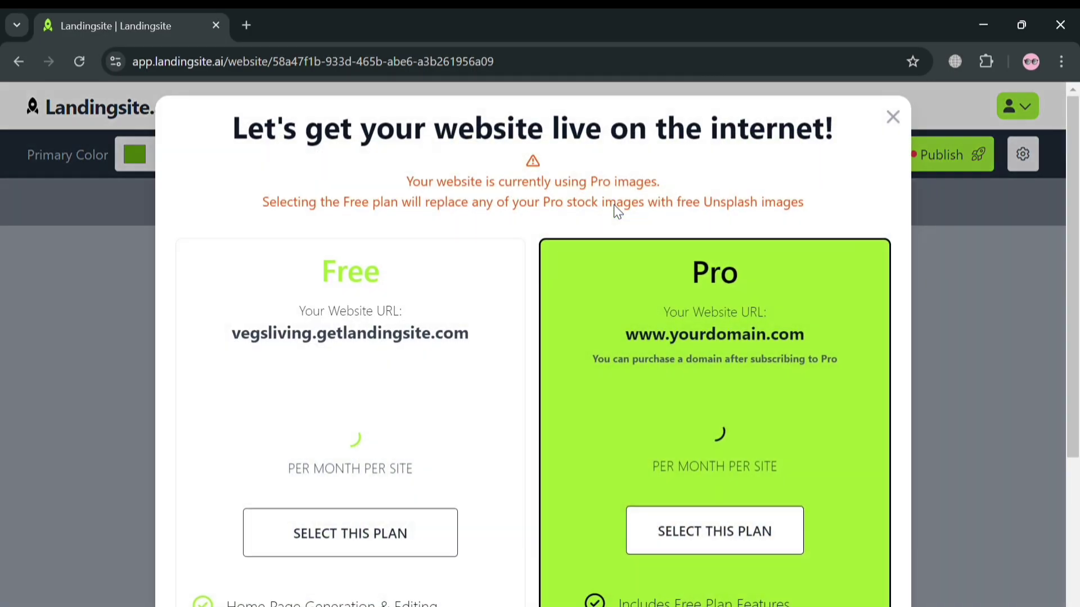
pyautogui.scroll(-5, 370, 495)
pyautogui.scroll(5, 371, 495)
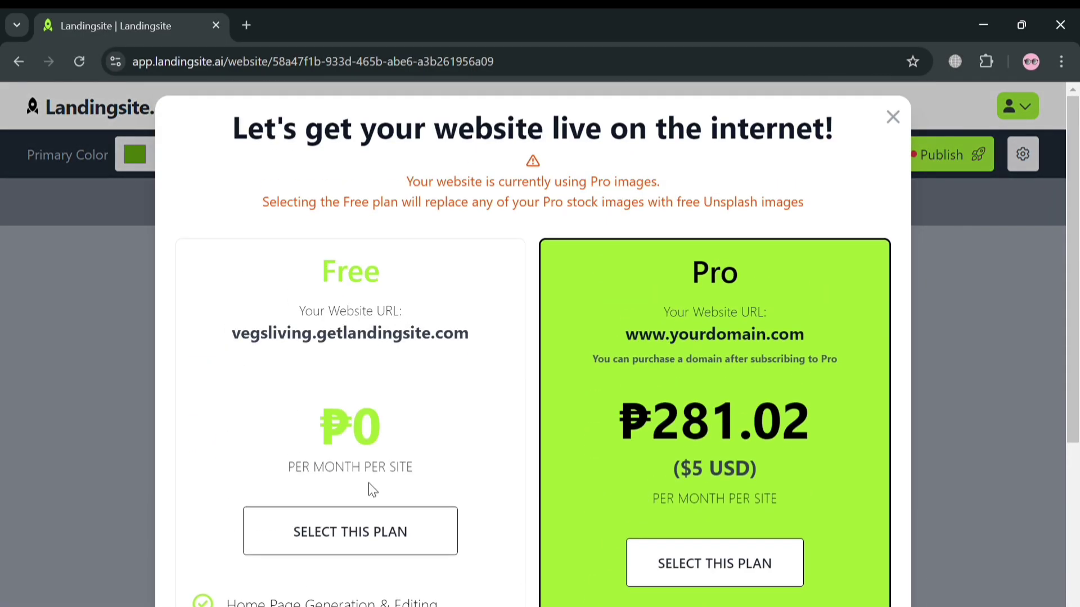
pyautogui.scroll(-4, 563, 377)
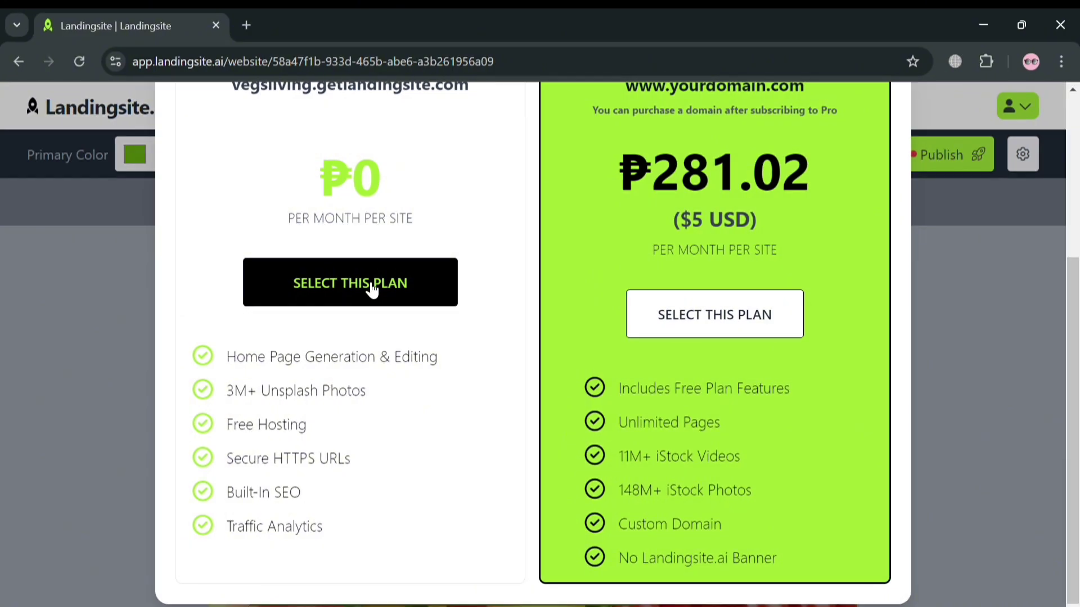
pyautogui.click(369, 282)
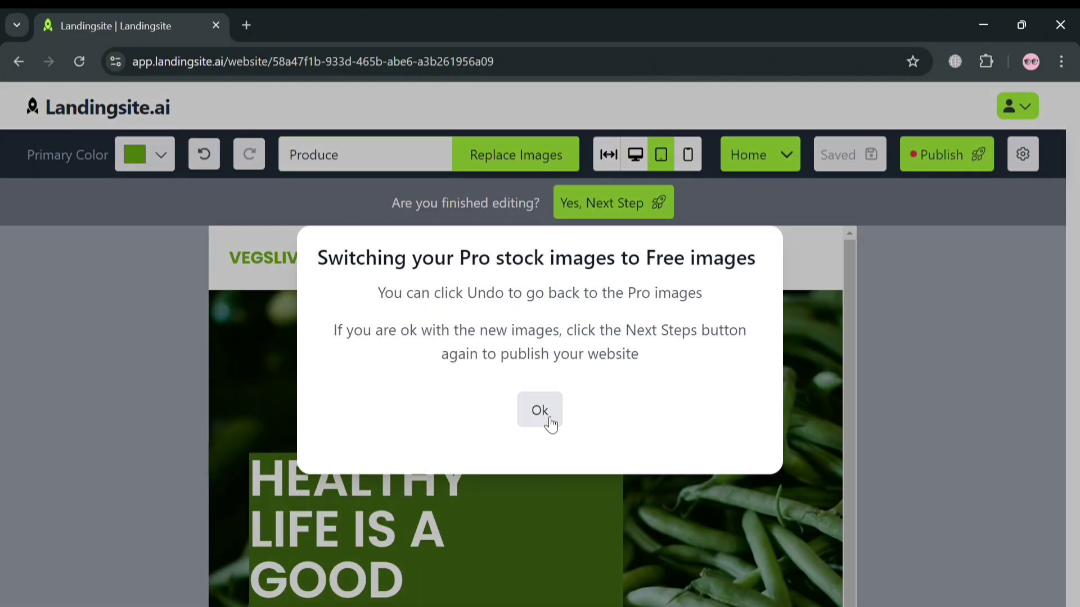
pyautogui.click(544, 412)
pyautogui.scroll(-15, 812, 333)
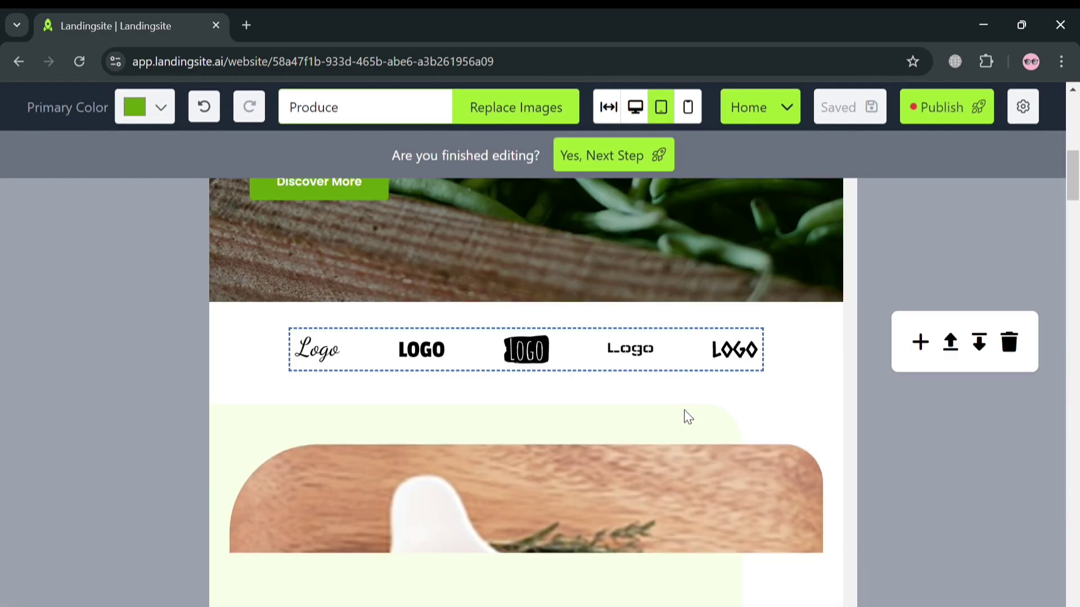
pyautogui.scroll(10, 669, 417)
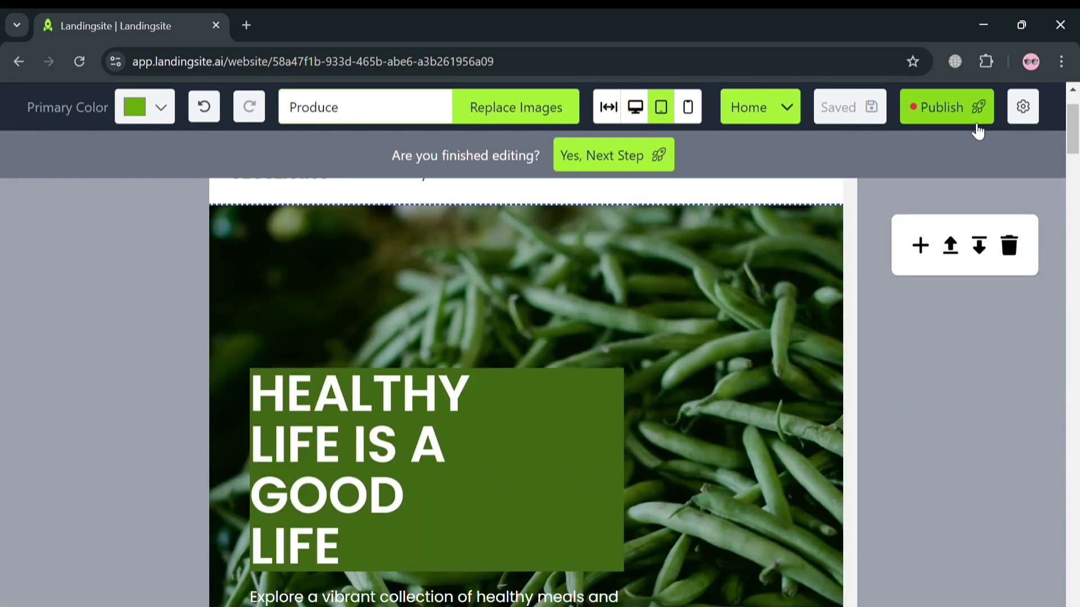
pyautogui.scroll(-10, 704, 453)
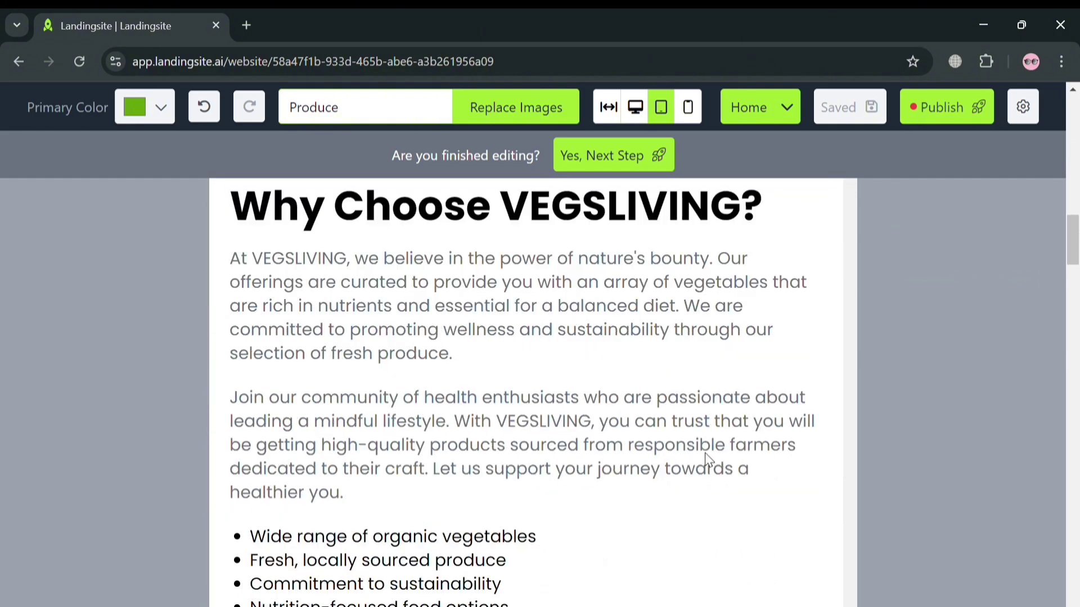
pyautogui.scroll(12, 704, 454)
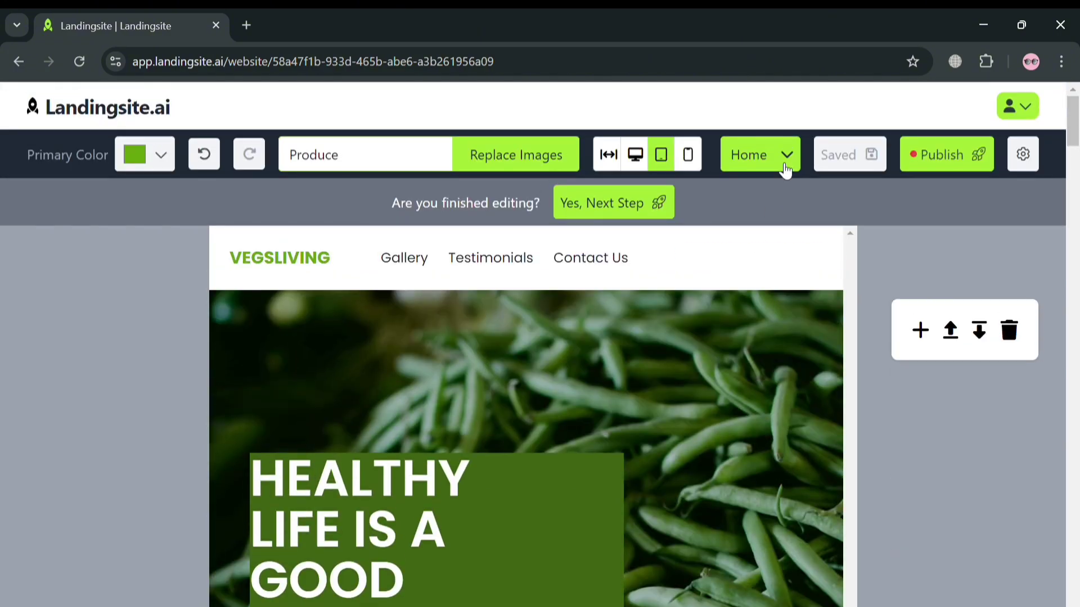
# Step: Switch to the Fruits & Veg Benefits page from the site pages list
pyautogui.click(787, 165)
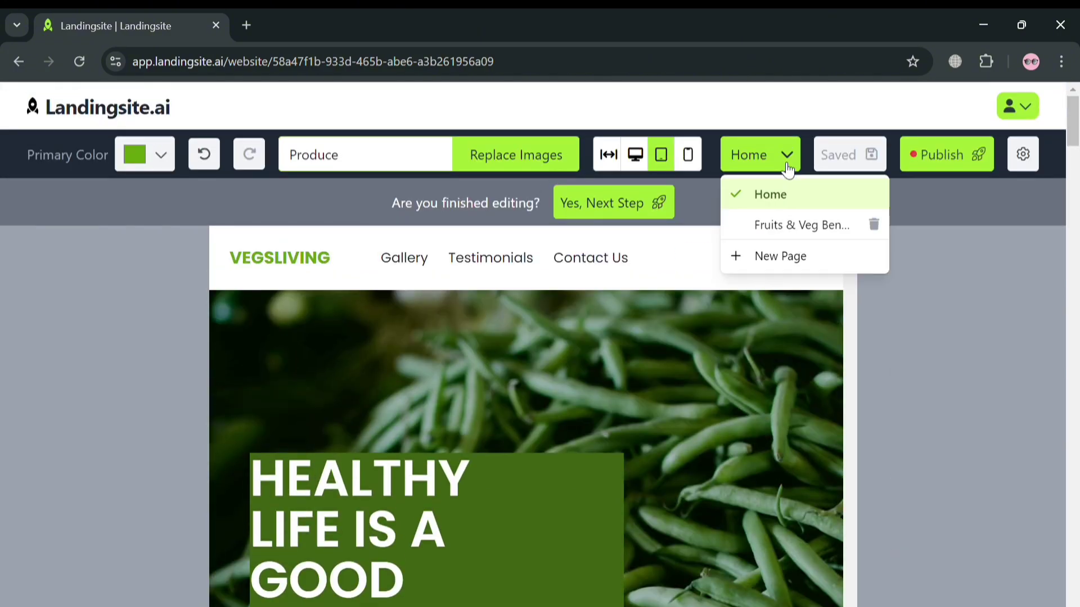
pyautogui.click(799, 226)
pyautogui.scroll(-10, 555, 431)
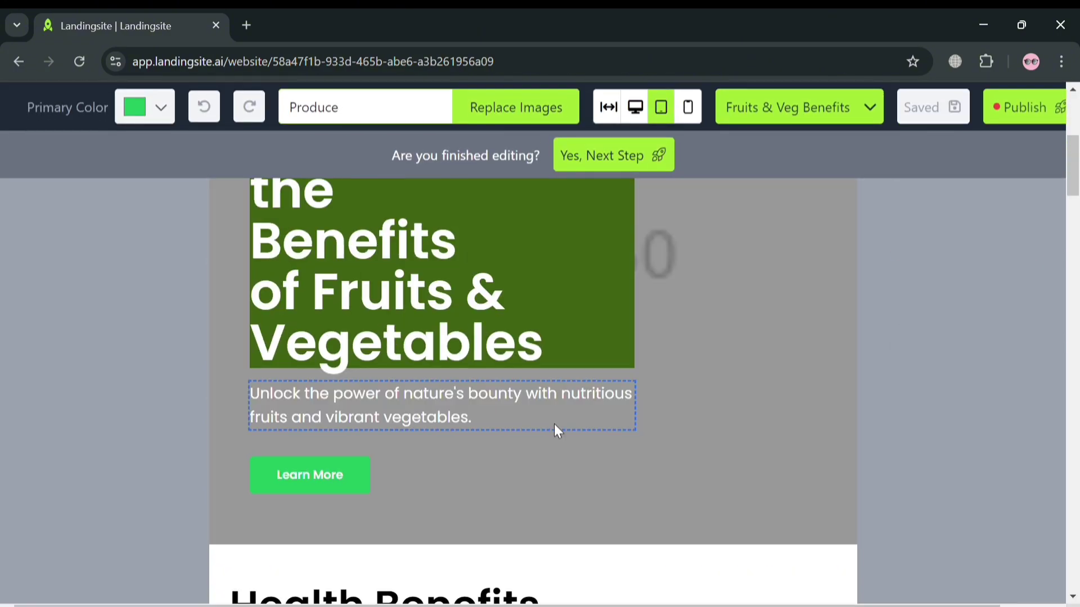
pyautogui.scroll(3, 548, 371)
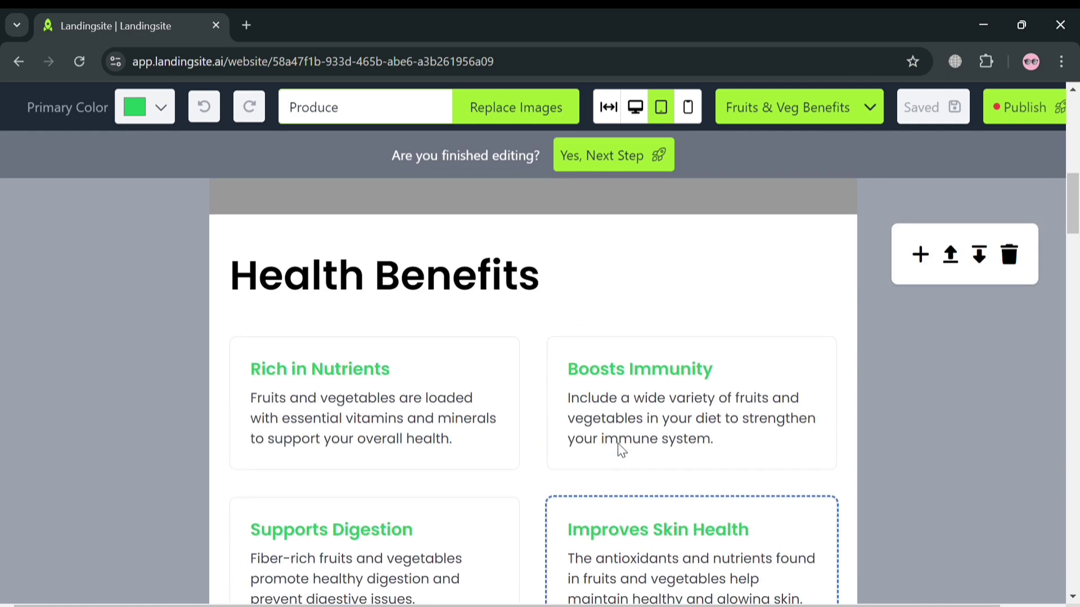
# Step: Select text in the Rich in Nutrients paragraph, then bring up the hero picture's image options
pyautogui.click(334, 528)
pyautogui.doubleClick(335, 531)
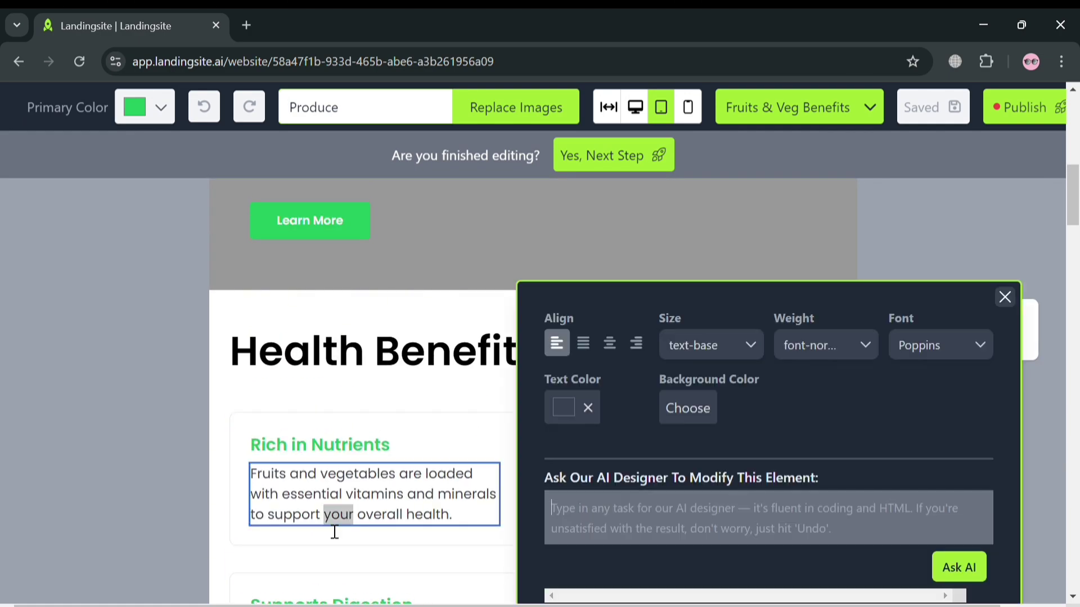
pyautogui.click(480, 424)
pyautogui.moveTo(369, 475); pyautogui.dragTo(376, 494)
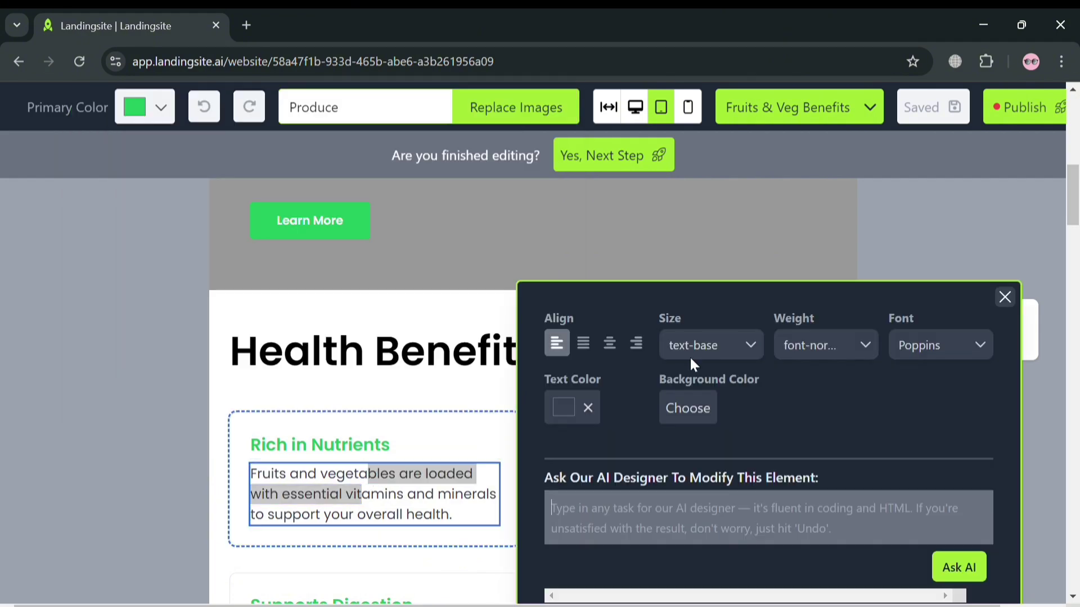
pyautogui.scroll(5, 731, 366)
pyautogui.click(767, 369)
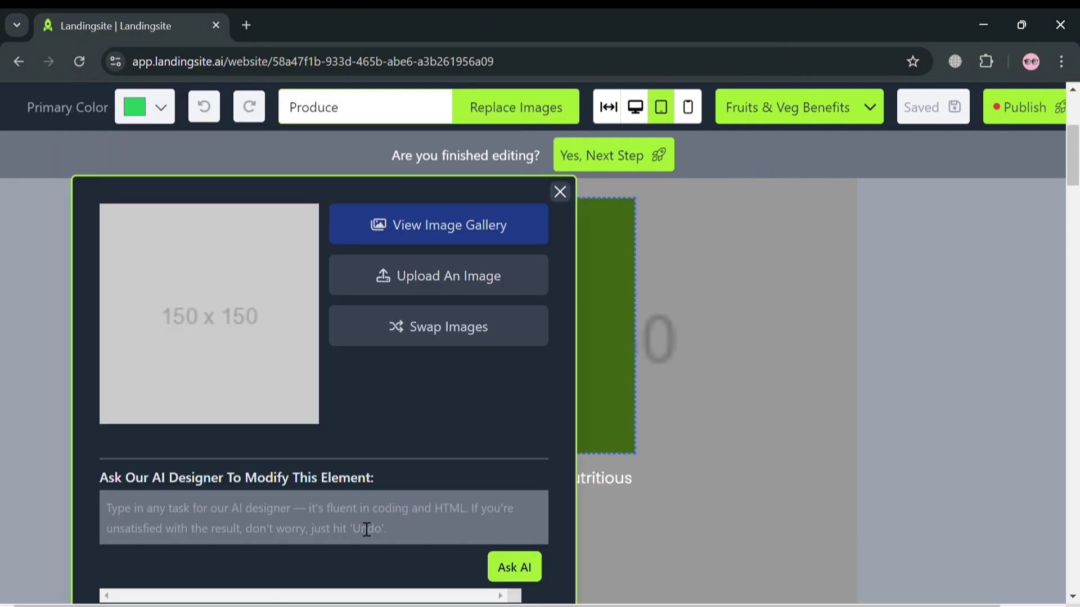
# Step: Ask the AI designer to rework the hero image for 'healthy person'
pyautogui.write('f')
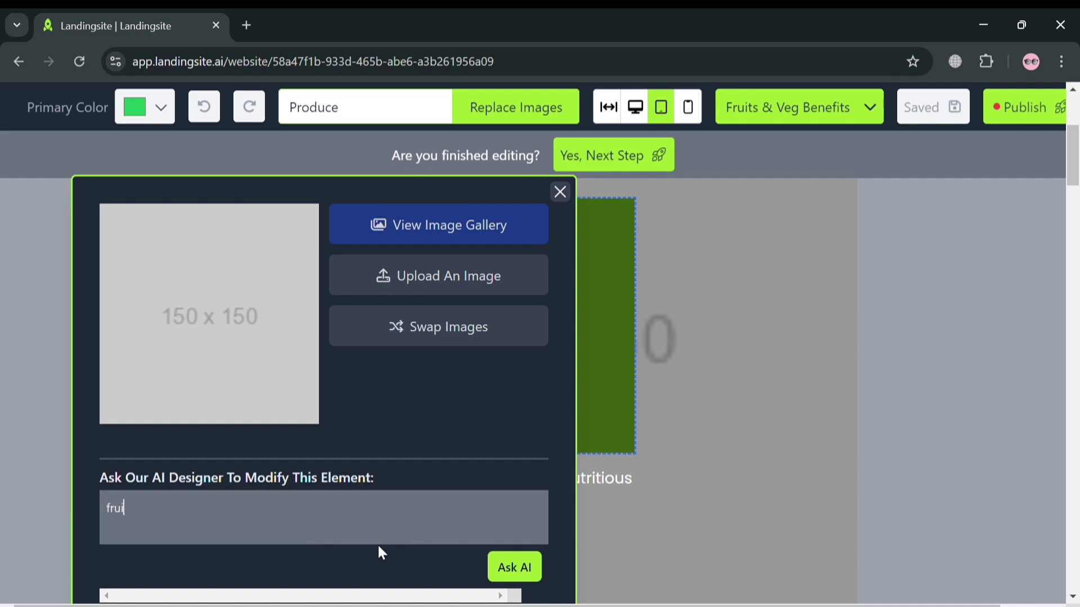
pyautogui.write('ru')
pyautogui.press('BackSpace')
pyautogui.press('BackSpace')
pyautogui.press('BackSpace')
pyautogui.write('hea')
pyautogui.click(528, 573)
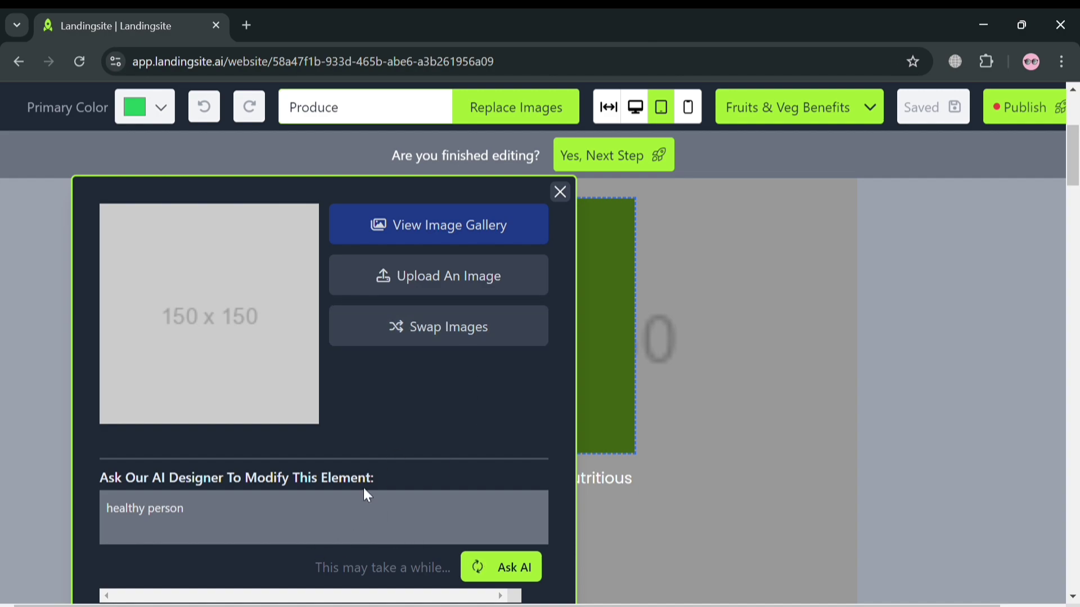
pyautogui.scroll(-5, 374, 495)
pyautogui.scroll(3, 393, 478)
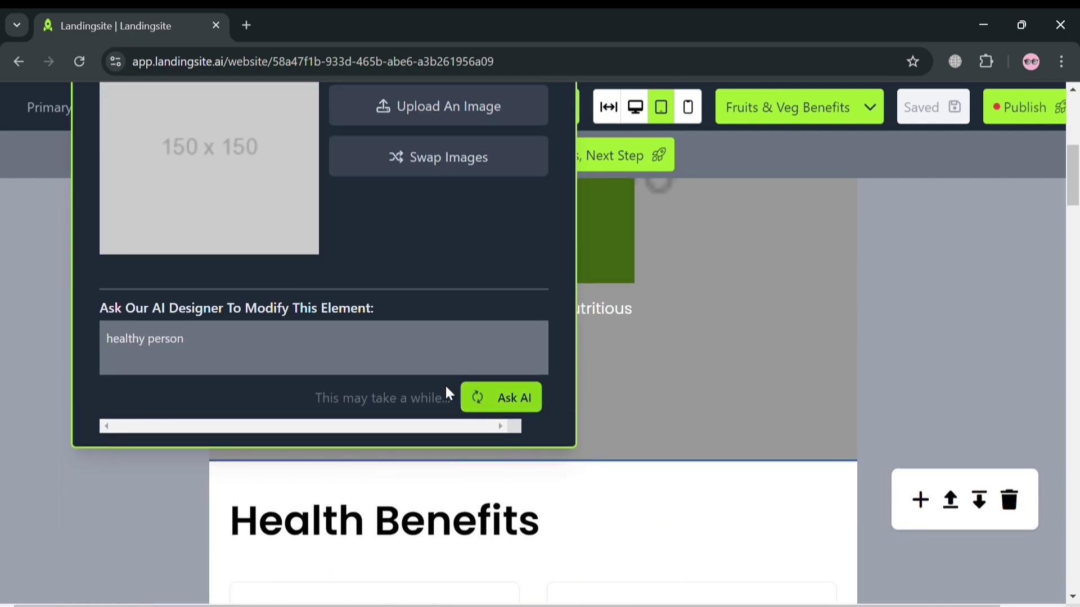
pyautogui.scroll(3, 540, 371)
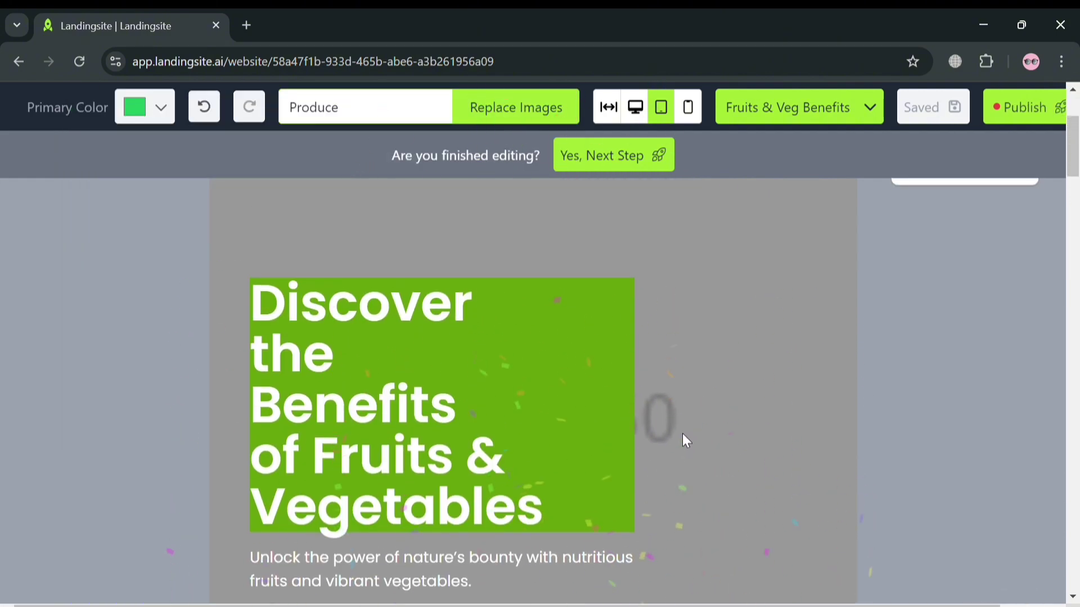
pyautogui.scroll(-3, 682, 430)
# Step: Check the Health Benefits heading styling and close the hero image options
pyautogui.click(654, 542)
pyautogui.click(677, 447)
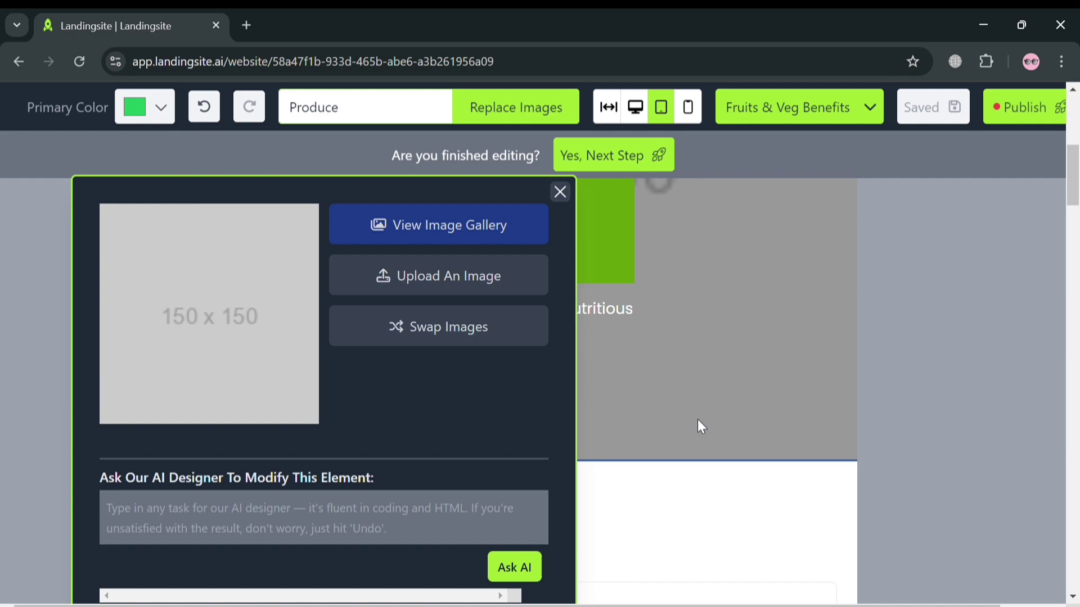
pyautogui.click(570, 194)
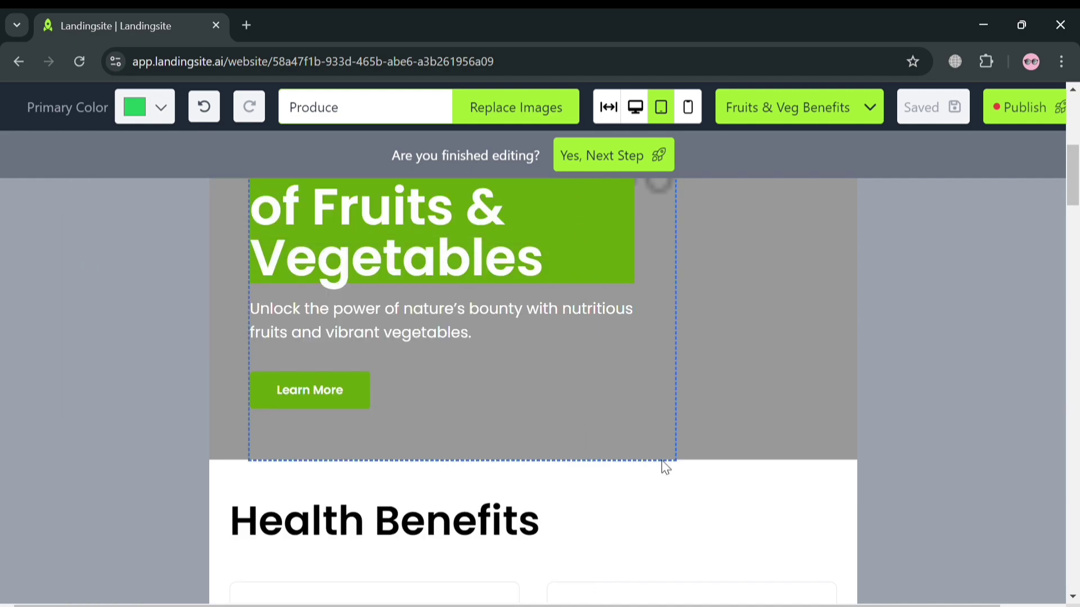
pyautogui.scroll(4, 662, 461)
pyautogui.scroll(-10, 571, 411)
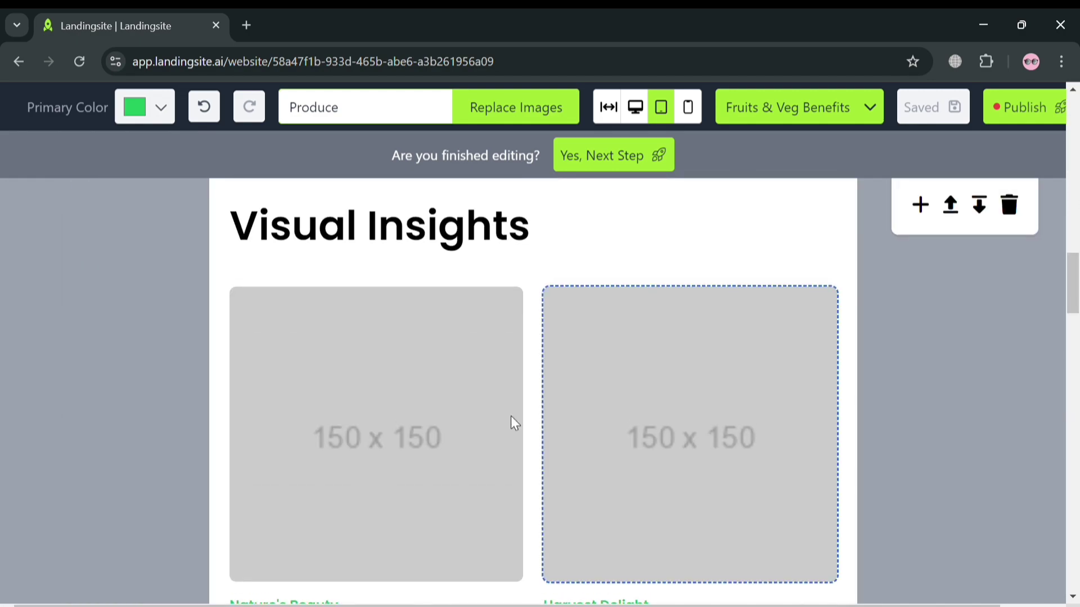
pyautogui.click(921, 206)
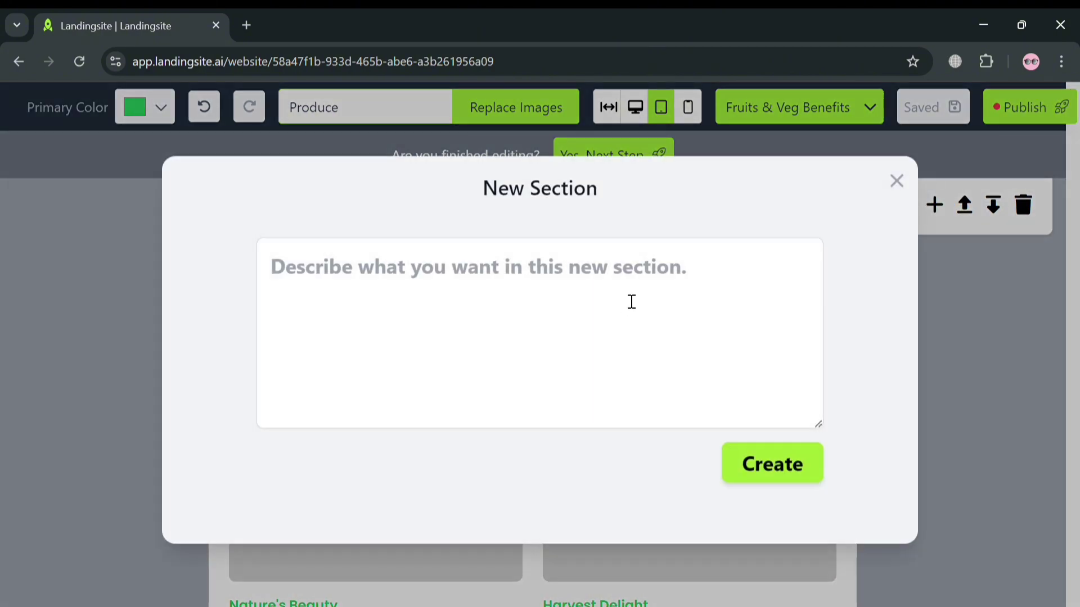
pyautogui.click(928, 179)
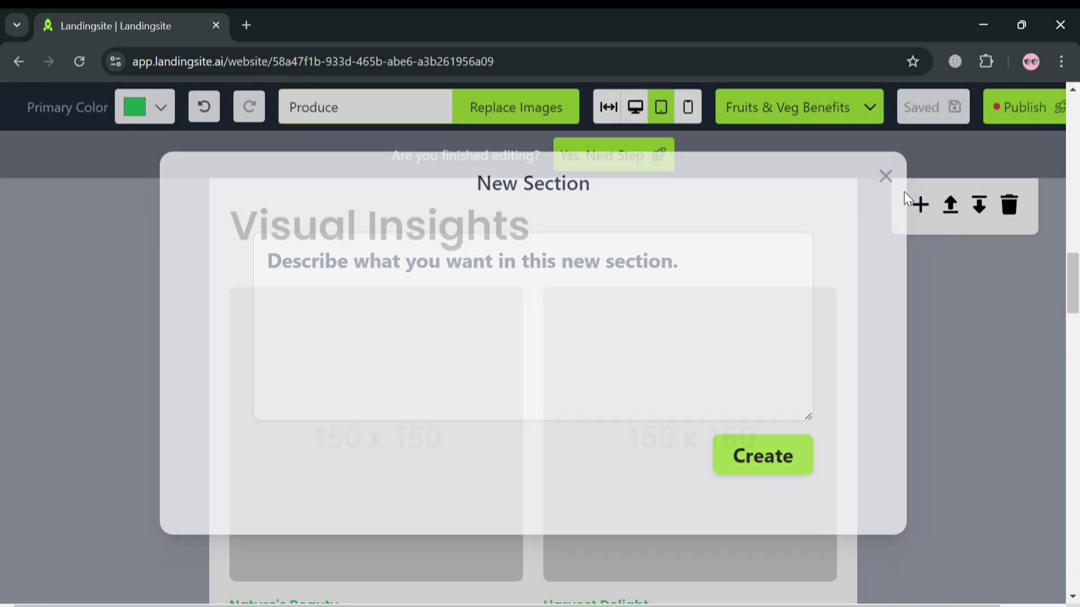
pyautogui.scroll(-3, 945, 213)
pyautogui.scroll(10, 945, 220)
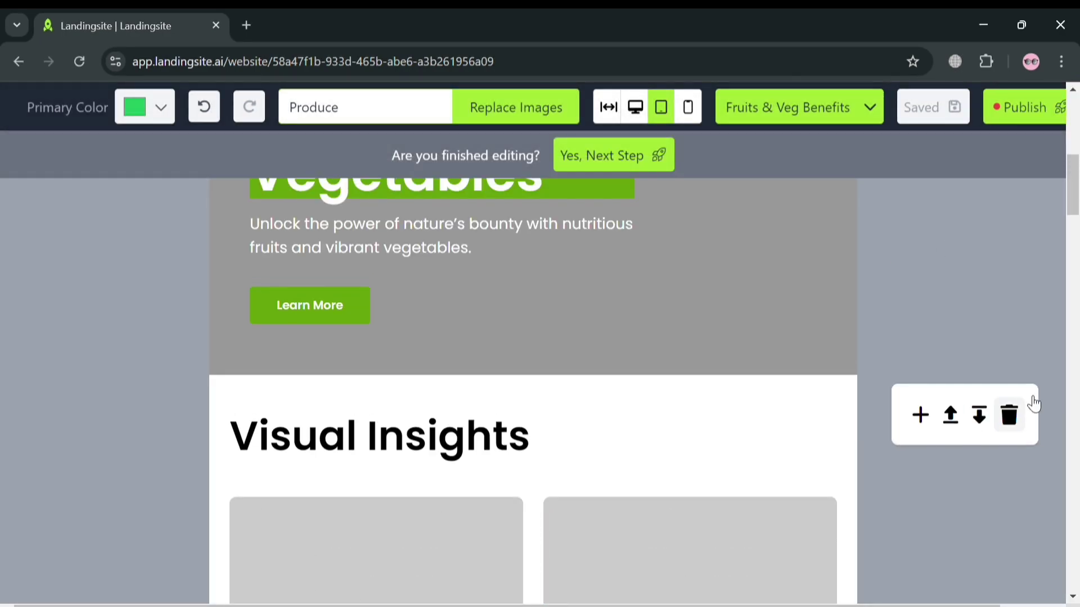
pyautogui.scroll(2, 422, 351)
pyautogui.scroll(6, 423, 352)
# Step: Replace the 'Produce' image keyword with 'Vegs' and close the opened element panels
pyautogui.click(374, 120)
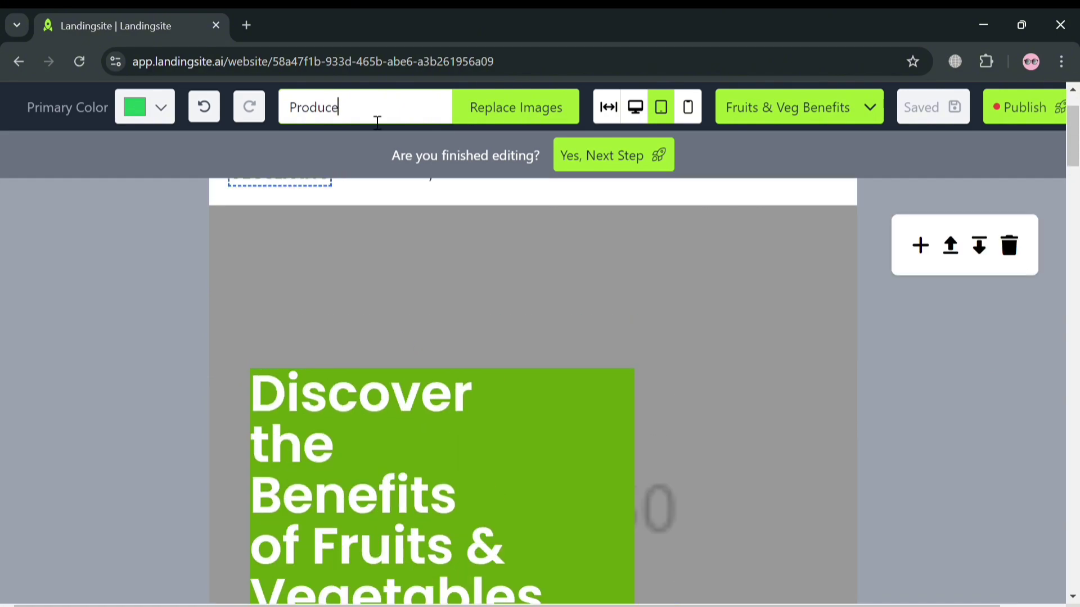
pyautogui.scroll(1, 450, 197)
pyautogui.hotkey('ctrl', 'a')
pyautogui.write('Veg')
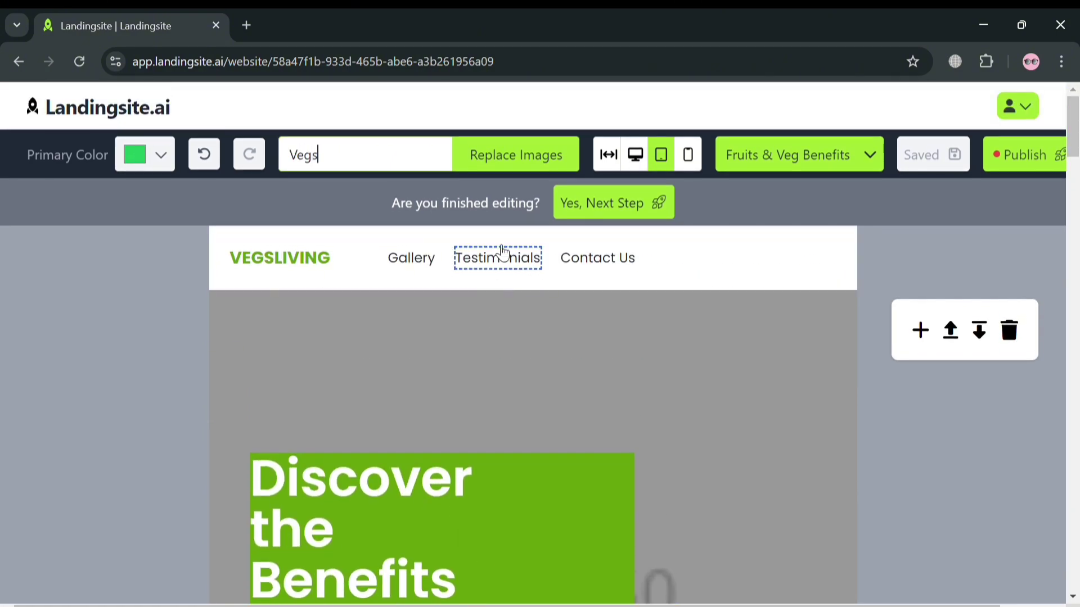
pyautogui.click(566, 437)
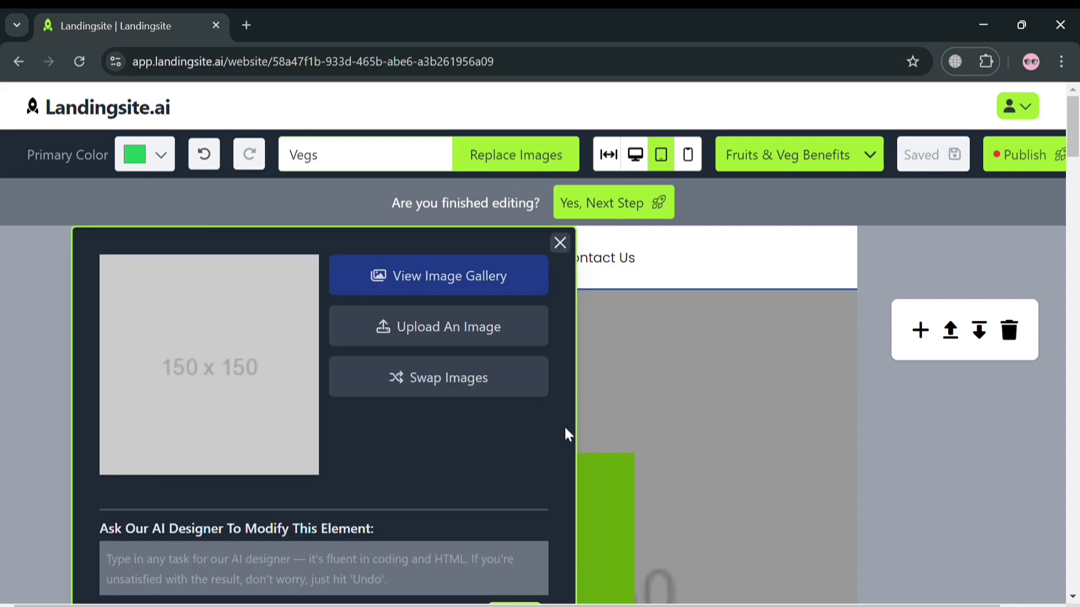
pyautogui.click(635, 258)
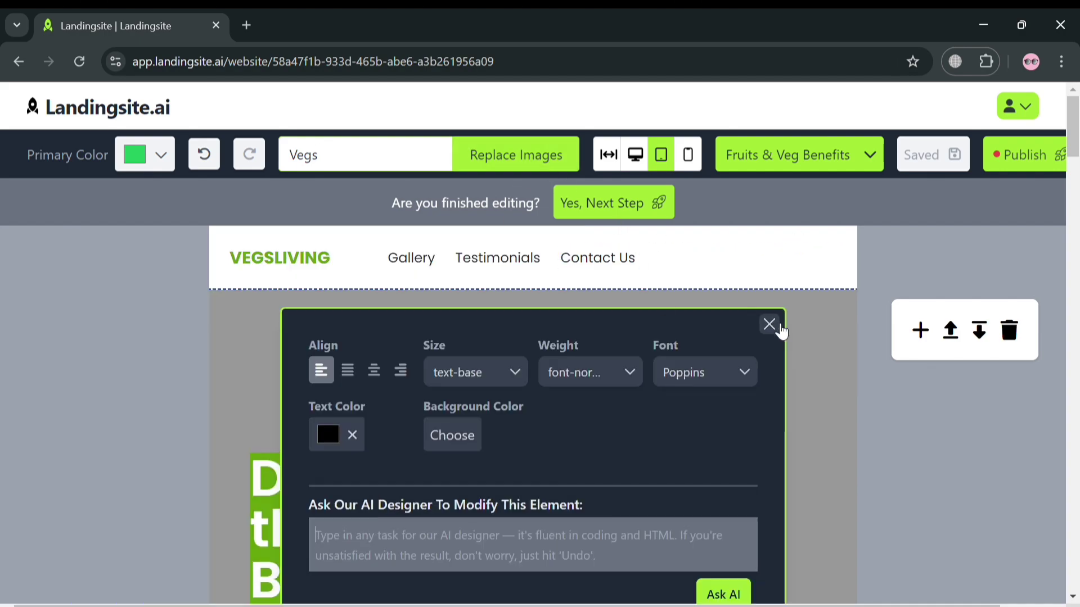
pyautogui.click(779, 328)
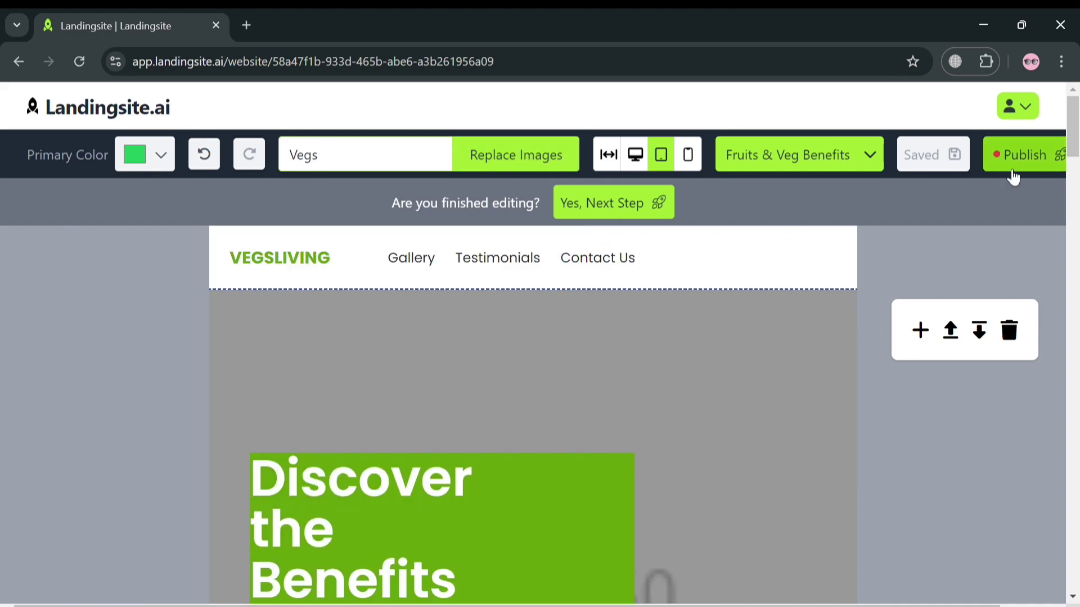
# Step: Publish the site to vegsliving.getlandingsite.com and acknowledge the Published! confirmation
pyautogui.click(1037, 155)
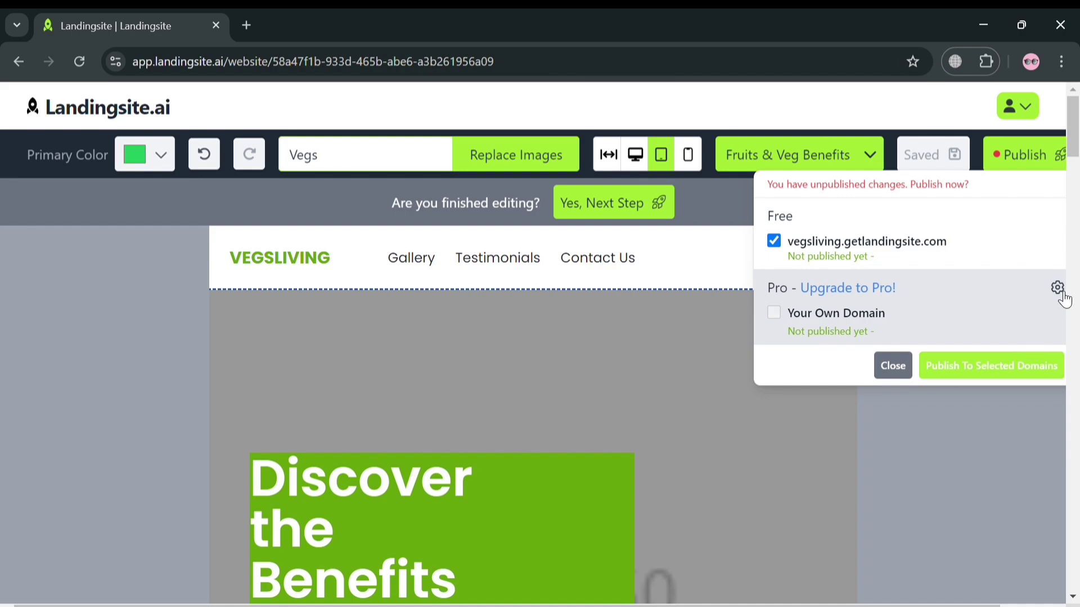
pyautogui.click(1007, 368)
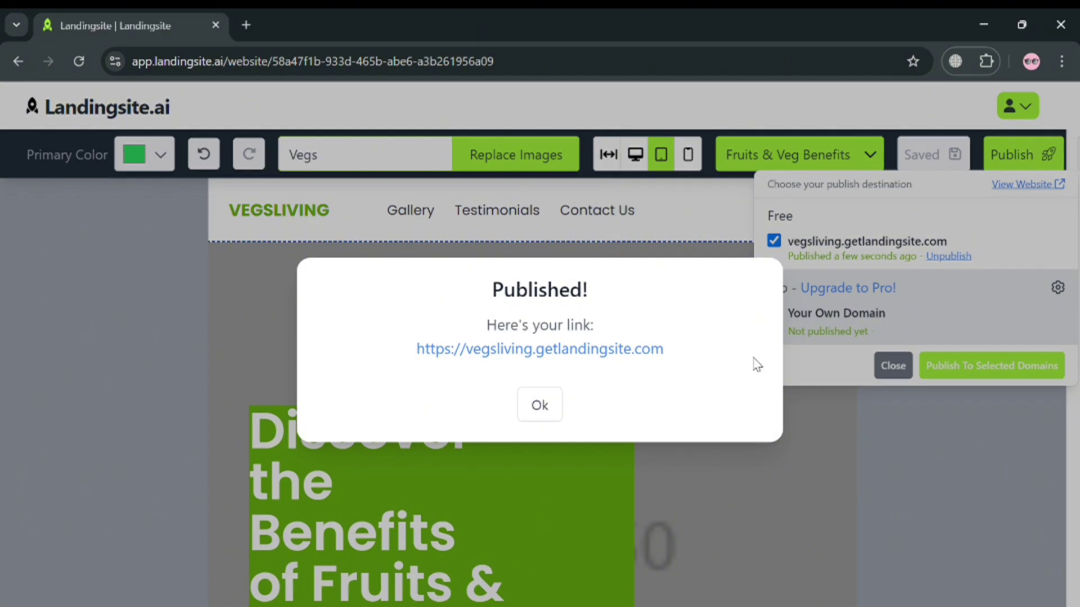
pyautogui.click(537, 414)
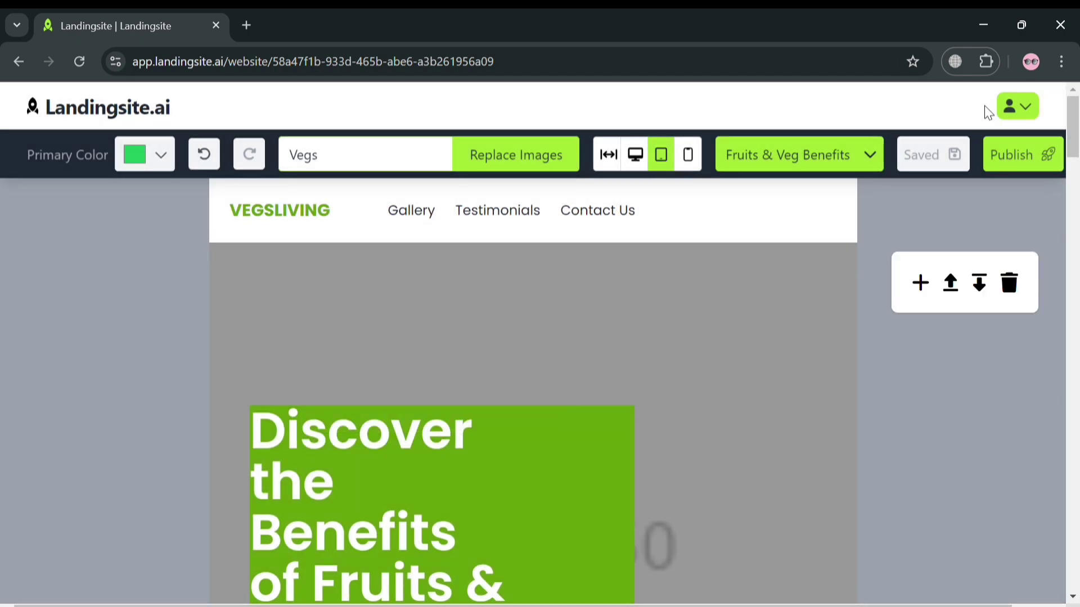
# Step: Go to the Dashboard from the account menu in the top-right
pyautogui.click(1032, 108)
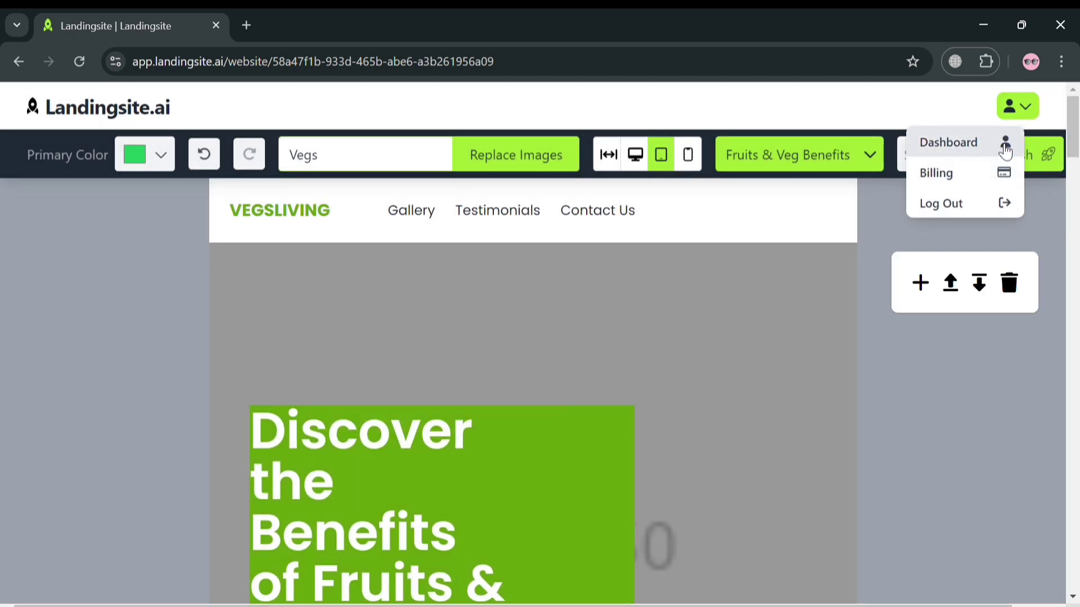
pyautogui.click(911, 145)
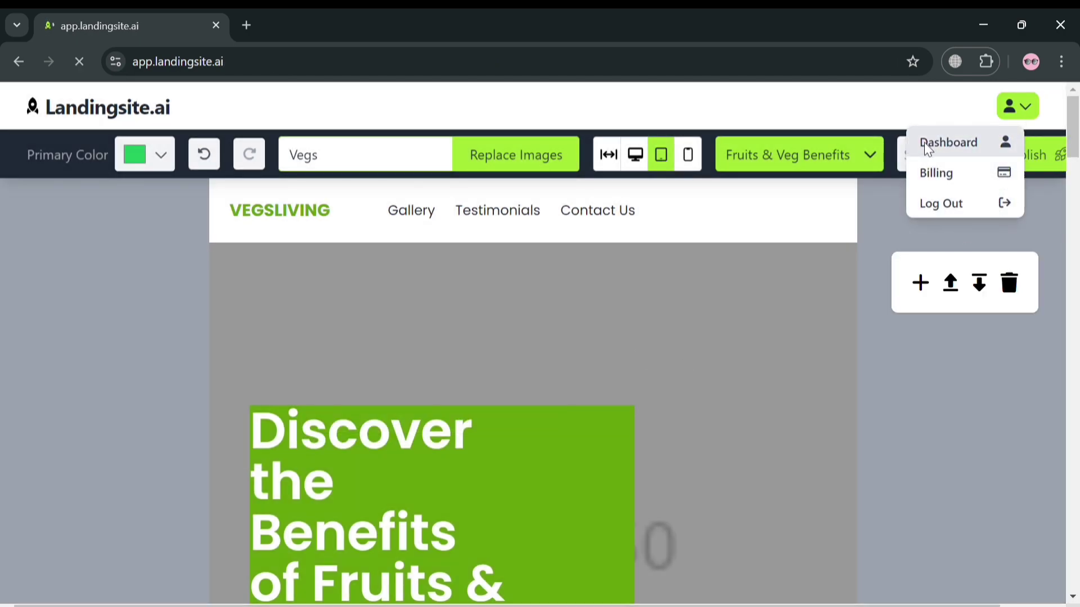